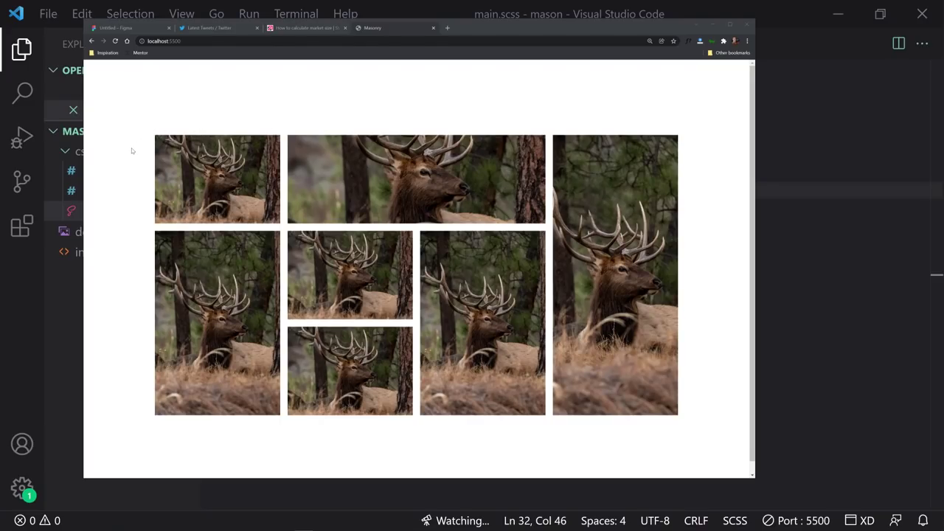
# Drag the Chrome window's right edge left so the elk images reflow into two columns
pyautogui.moveTo(127, 162); pyautogui.dragTo(664, 384)
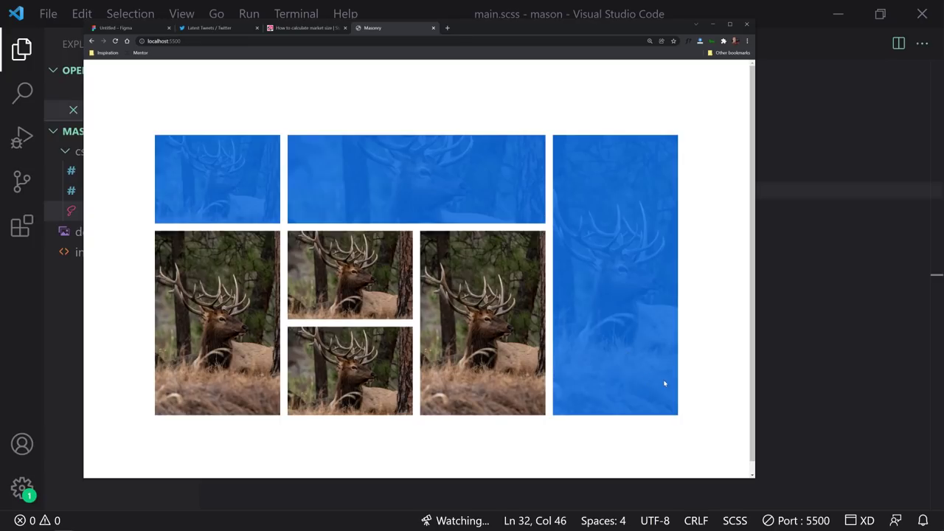
pyautogui.click(694, 379)
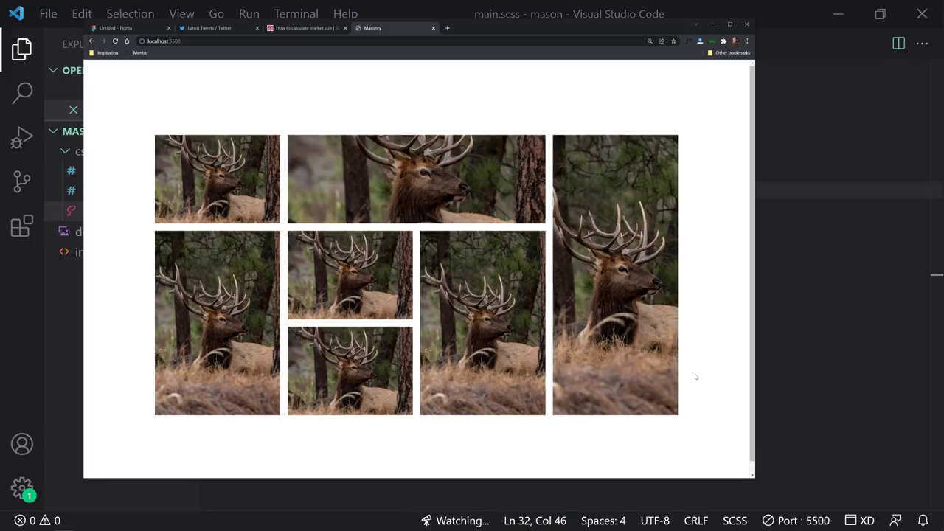
pyautogui.moveTo(754, 353); pyautogui.dragTo(696, 343)
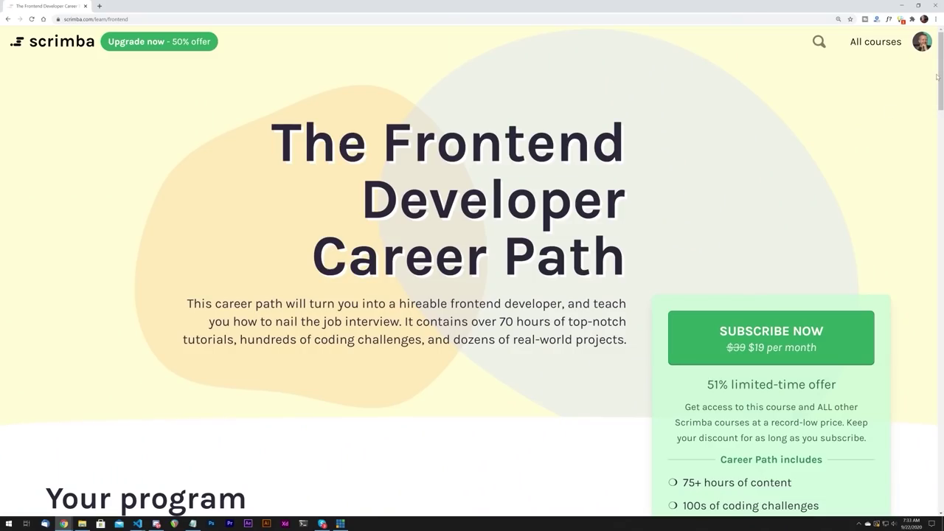
# Scroll the Career Path page past the module list to the You'll learn section
pyautogui.moveTo(937, 77); pyautogui.dragTo(933, 216)
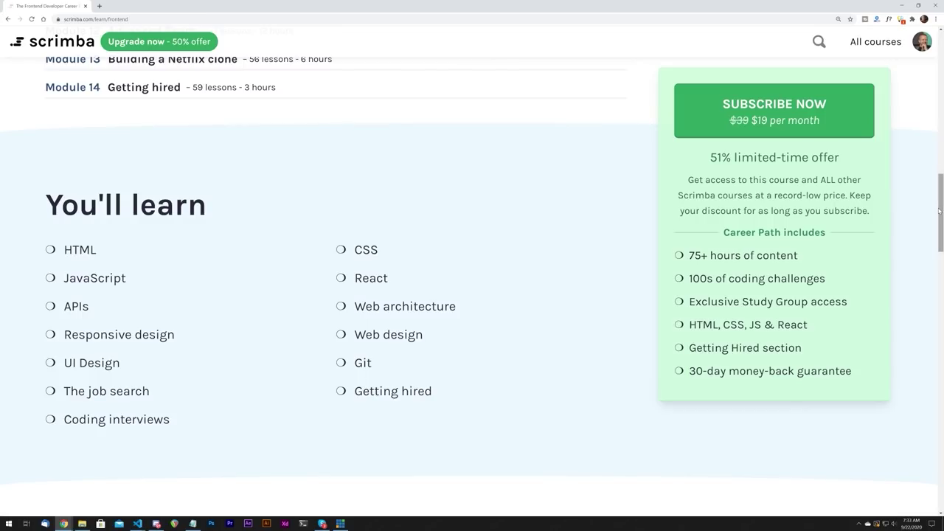
pyautogui.moveTo(941, 210); pyautogui.dragTo(938, 373)
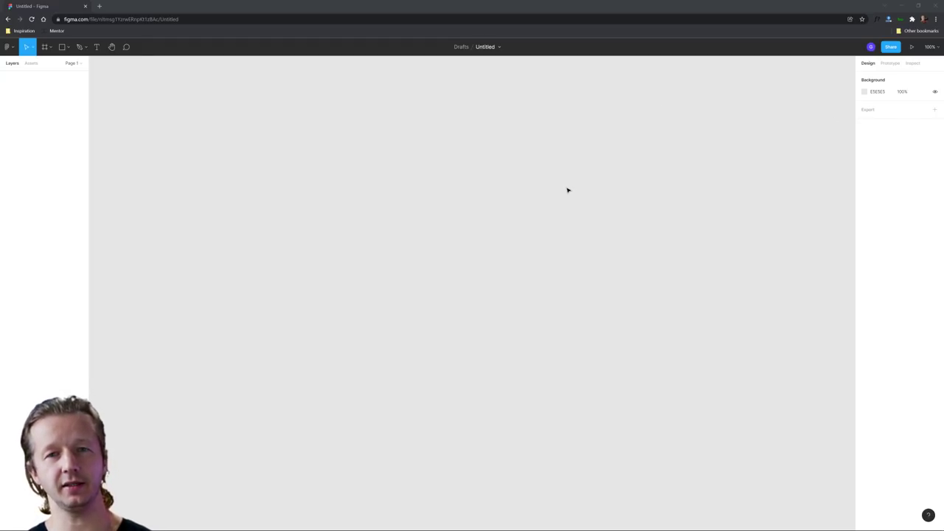
# Create a Desktop preset frame (1440×1024) and set its fill colour to 121820
pyautogui.moveTo(322, 224); pyautogui.dragTo(702, 391)
pyautogui.click(44, 46)
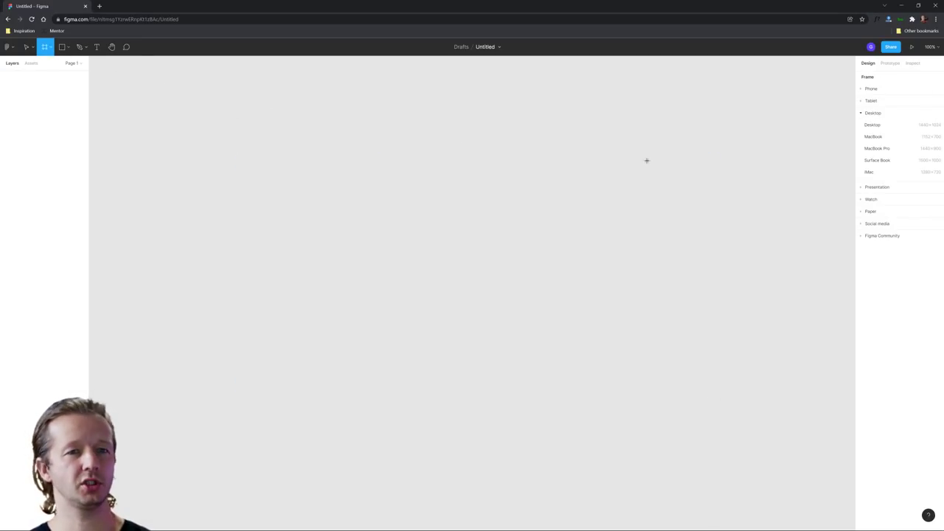
pyautogui.click(872, 124)
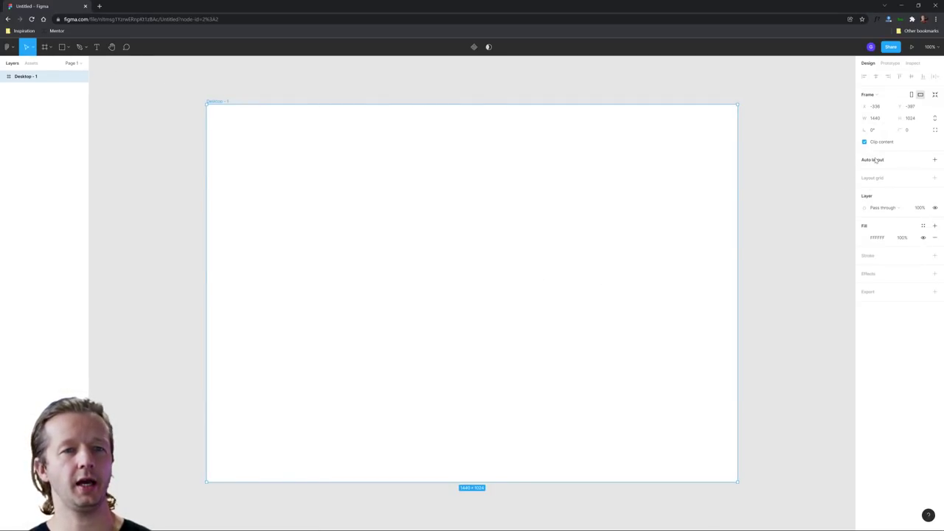
pyautogui.click(865, 238)
pyautogui.click(823, 345)
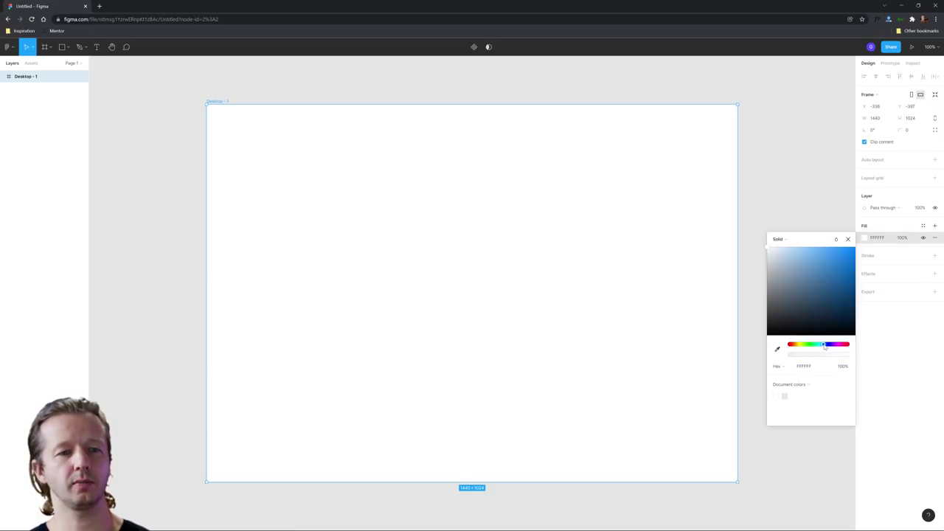
pyautogui.click(803, 325)
pyautogui.click(805, 325)
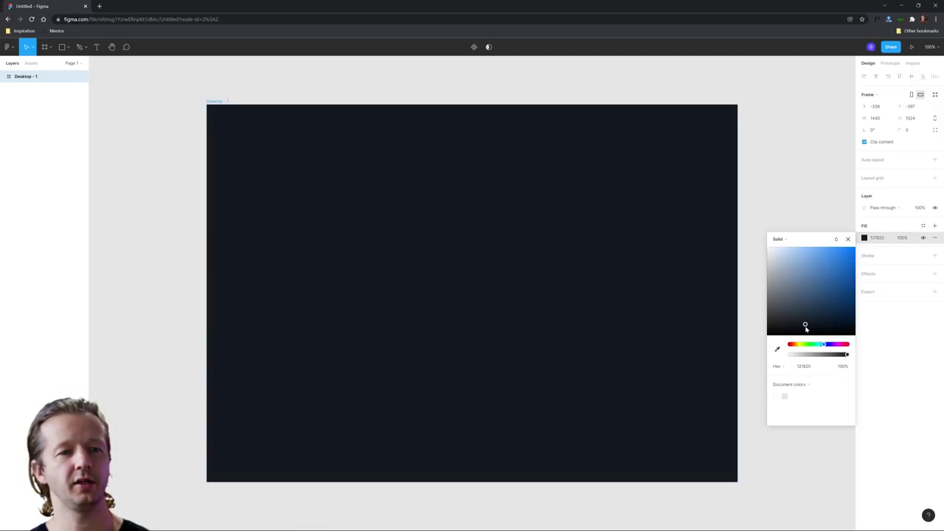
pyautogui.press('Return')
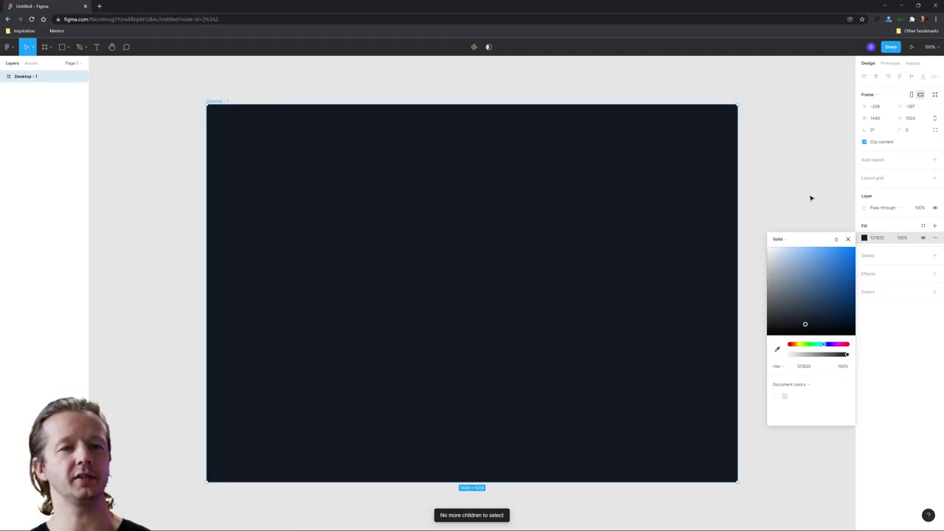
pyautogui.click(797, 187)
# Add a layout grid to the frame as 12 columns with a 120 margin
pyautogui.click(298, 150)
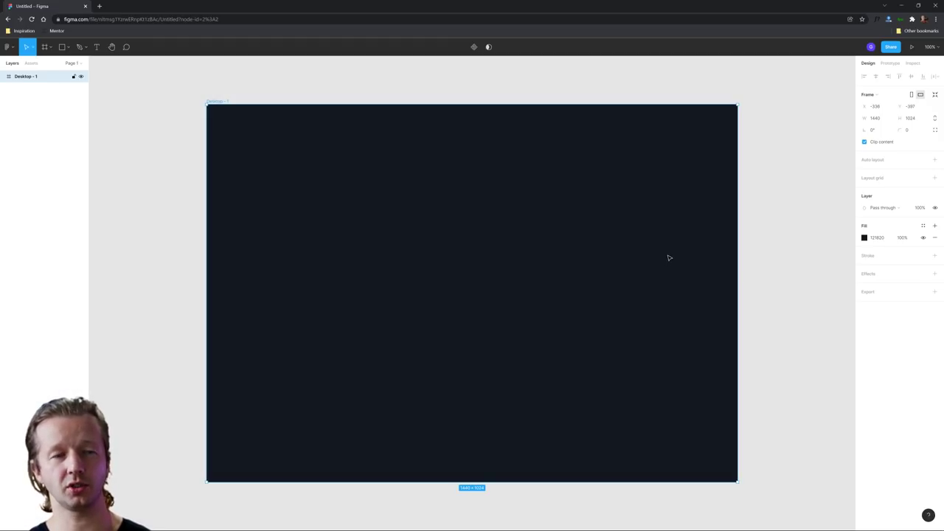
pyautogui.click(935, 178)
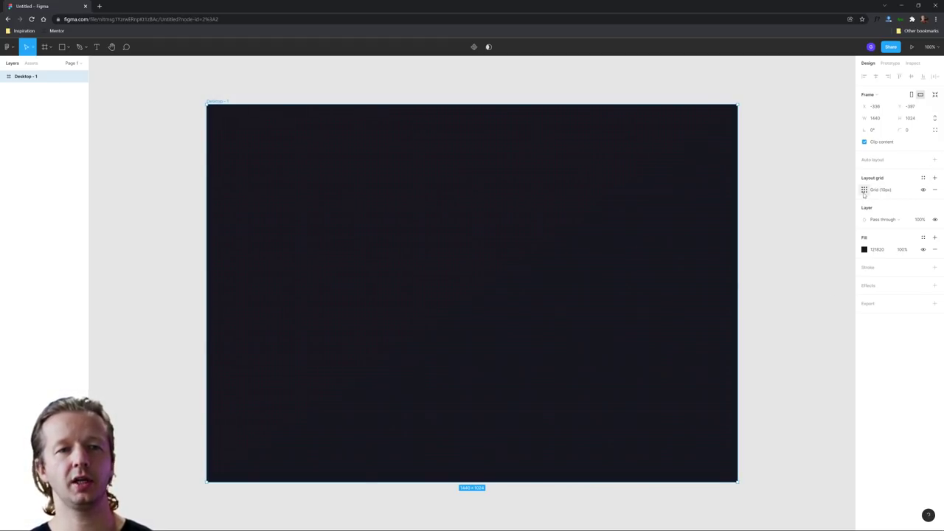
pyautogui.click(864, 190)
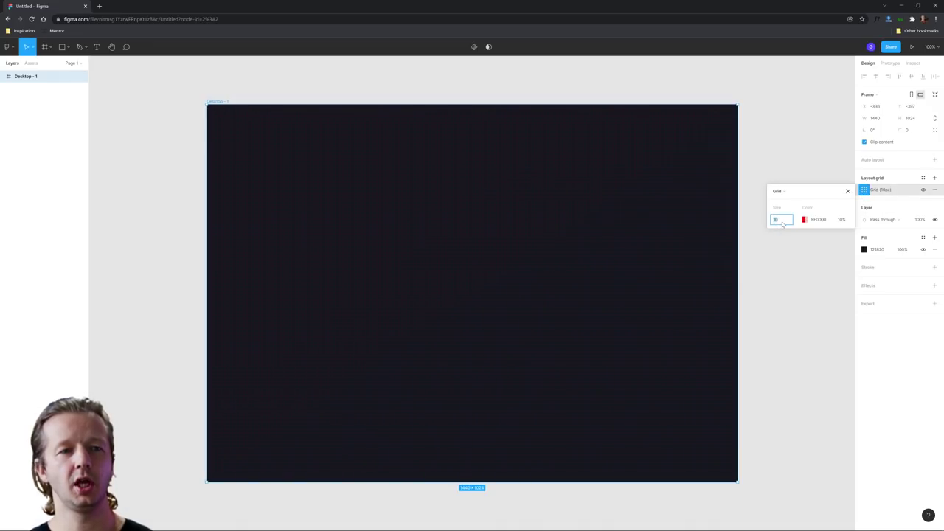
pyautogui.click(778, 192)
pyautogui.click(785, 199)
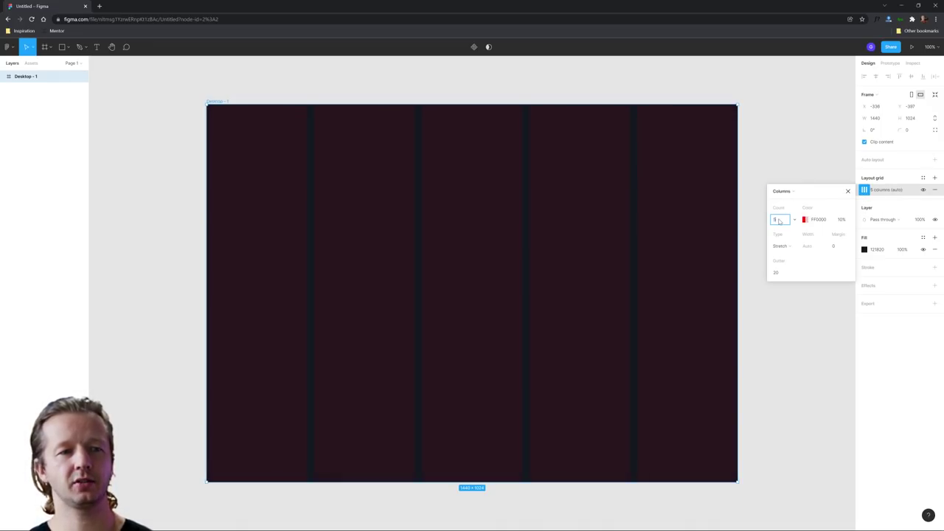
pyautogui.press('Return')
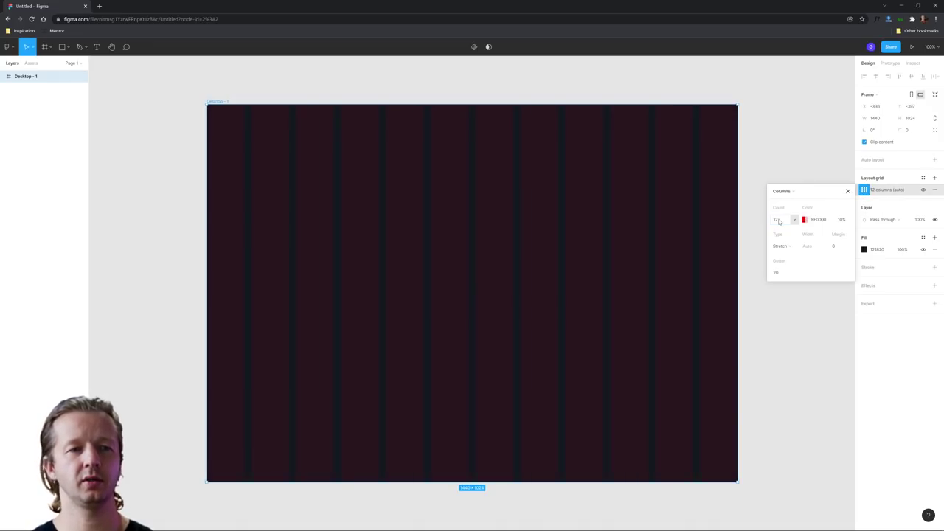
pyautogui.click(836, 247)
pyautogui.write('120')
pyautogui.press('Return')
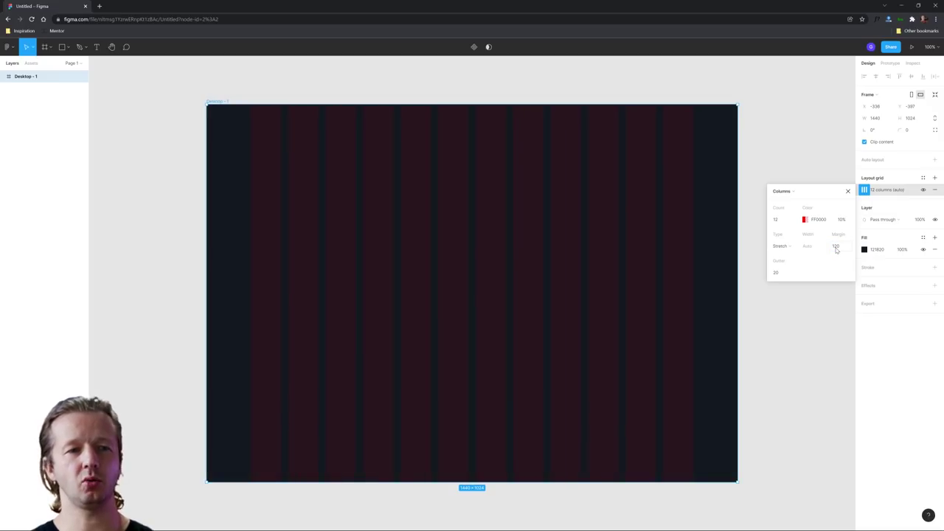
# Colour the column grid white at 8% opacity, then add a second layout grid
pyautogui.click(804, 219)
pyautogui.click(701, 243)
pyautogui.moveTo(701, 244); pyautogui.dragTo(656, 211)
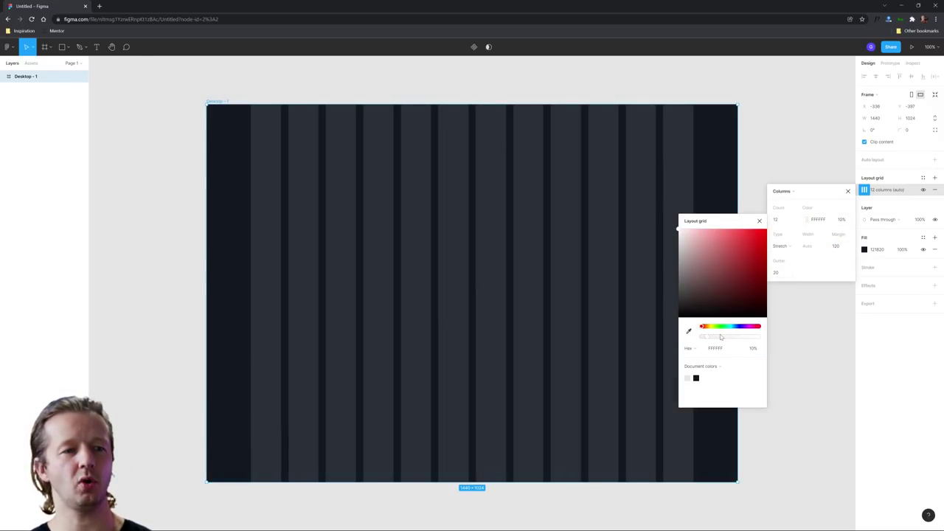
pyautogui.moveTo(708, 339); pyautogui.dragTo(706, 339)
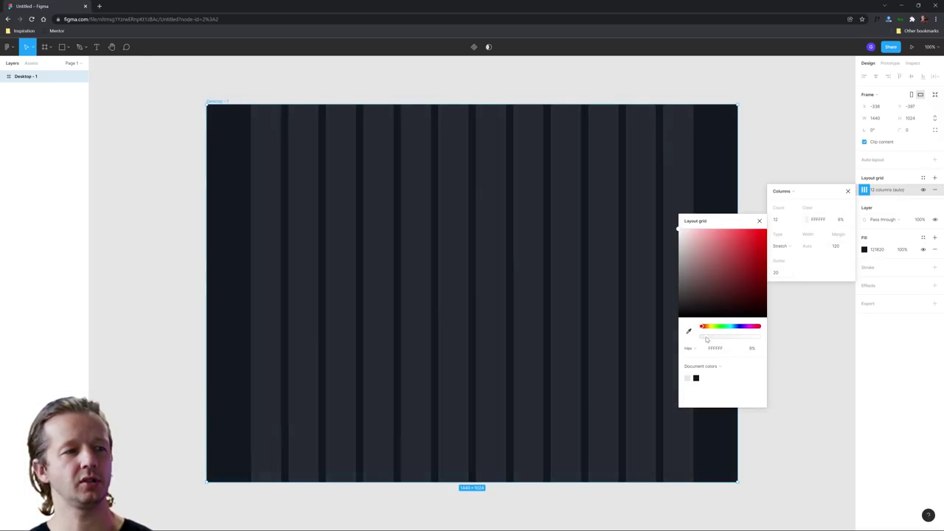
pyautogui.press('Return')
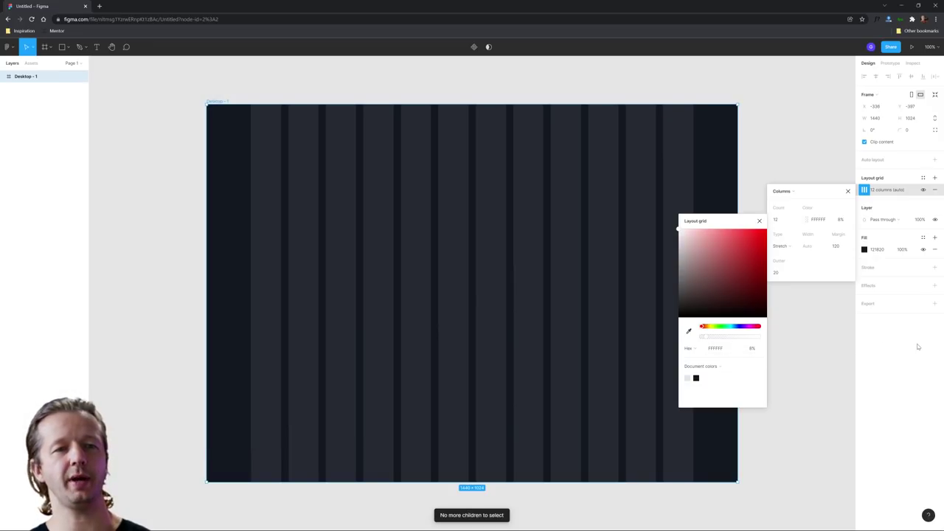
pyautogui.press('Escape')
pyautogui.click(935, 178)
# Turn the second grid into 240 top-aligned rows with a 10 px height
pyautogui.click(864, 190)
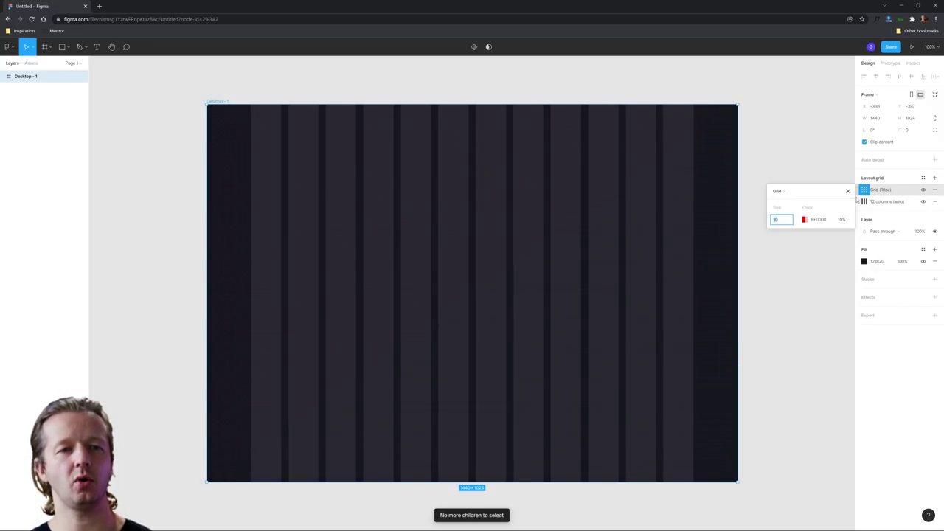
pyautogui.click(779, 191)
pyautogui.click(782, 207)
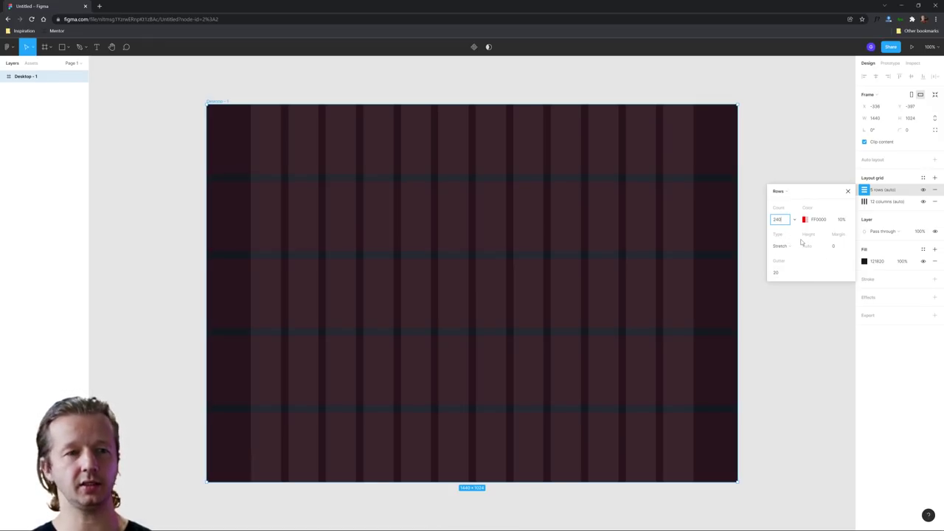
pyautogui.press('Return')
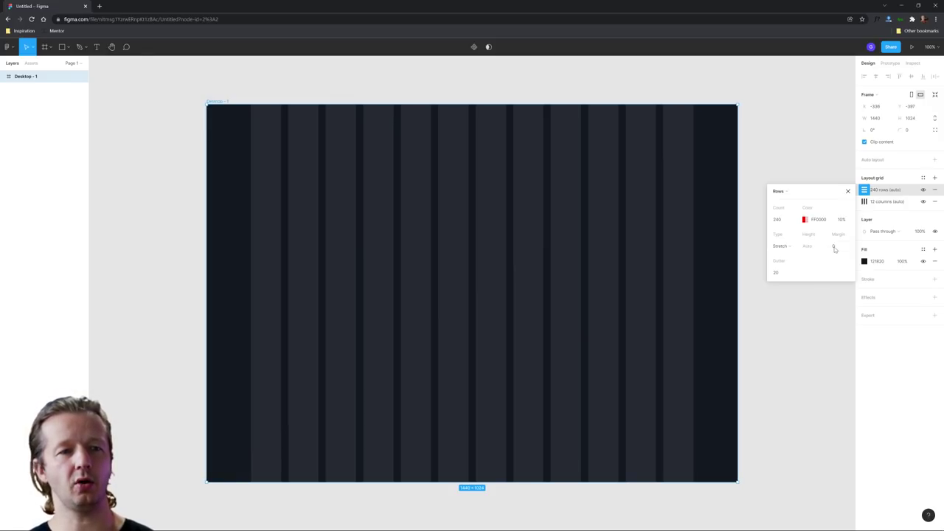
pyautogui.click(781, 246)
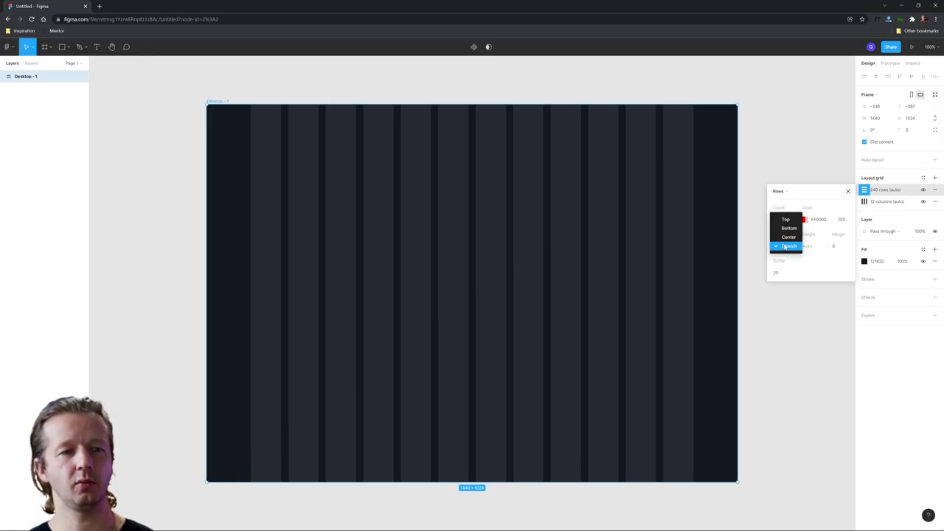
pyautogui.click(783, 219)
pyautogui.click(806, 247)
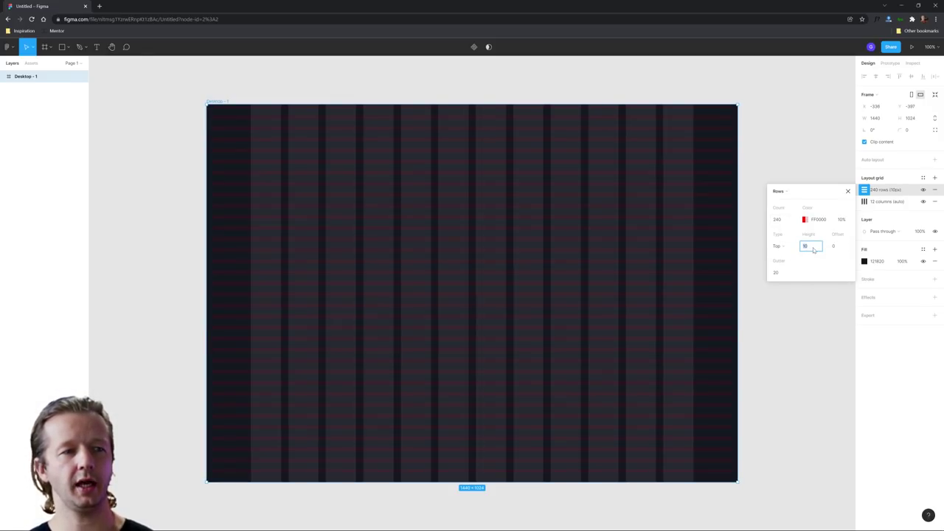
# Colour the row grid white at 8% opacity and deselect the frame
pyautogui.click(804, 219)
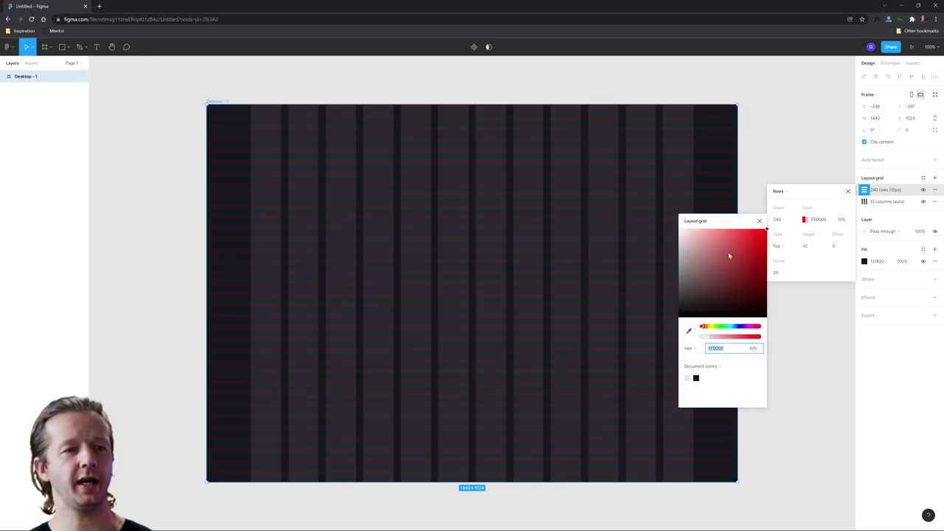
pyautogui.moveTo(729, 258); pyautogui.dragTo(680, 230)
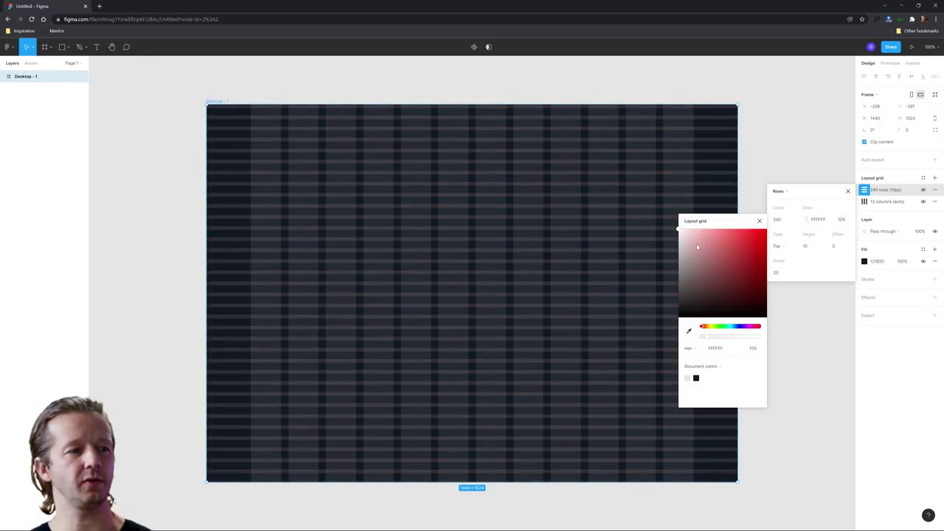
pyautogui.click(752, 349)
pyautogui.write('8')
pyautogui.press('Return')
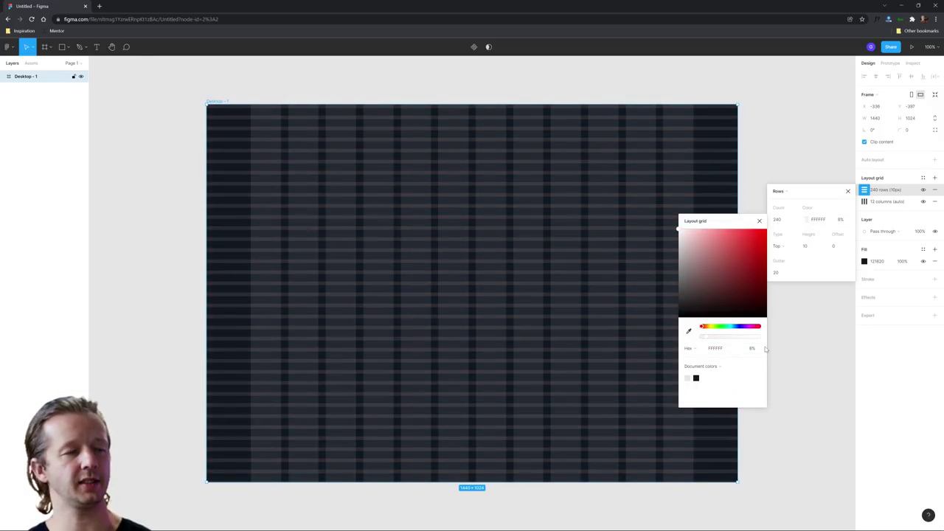
pyautogui.click(782, 324)
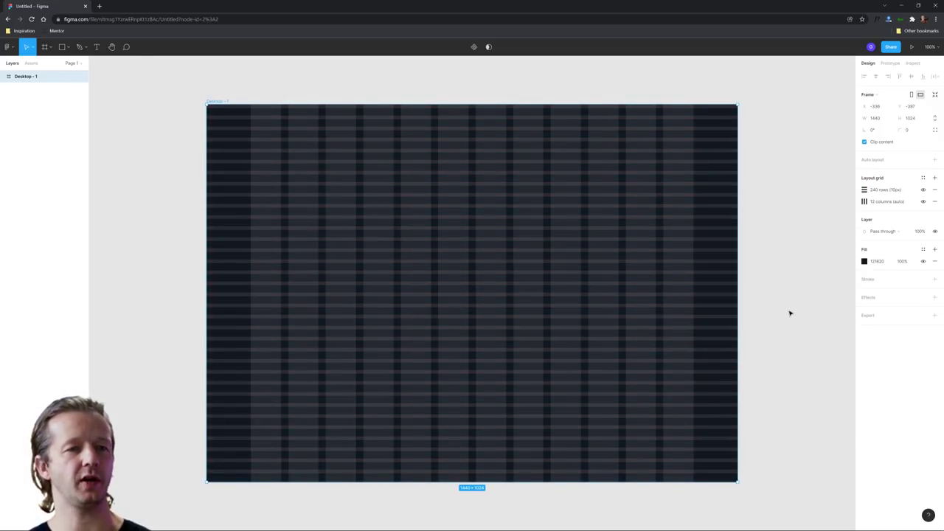
pyautogui.click(790, 312)
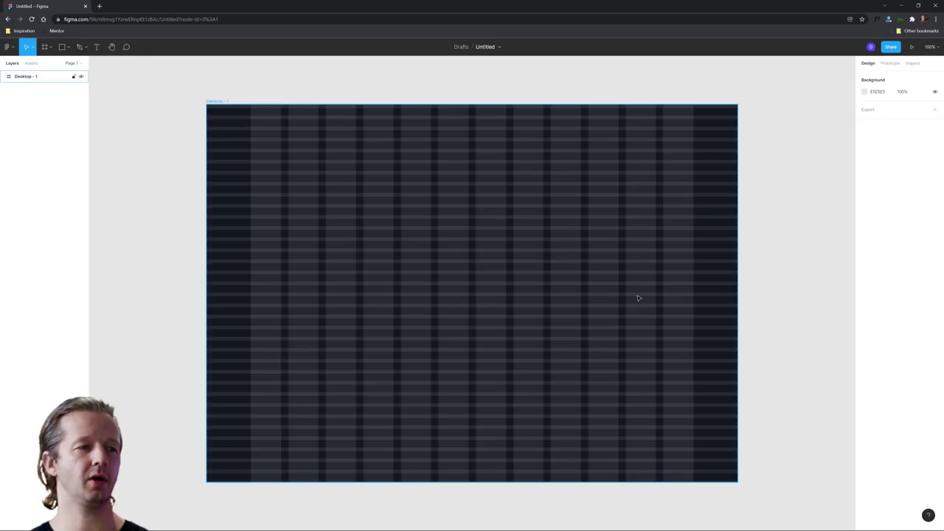
# Draw a grey rectangle near the frame's top-left corner
pyautogui.click(61, 47)
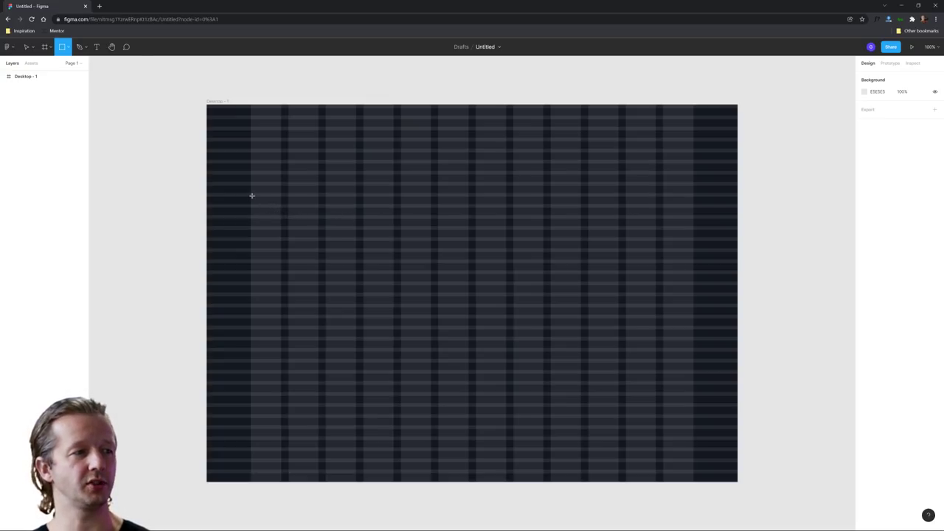
pyautogui.moveTo(250, 195); pyautogui.dragTo(355, 260)
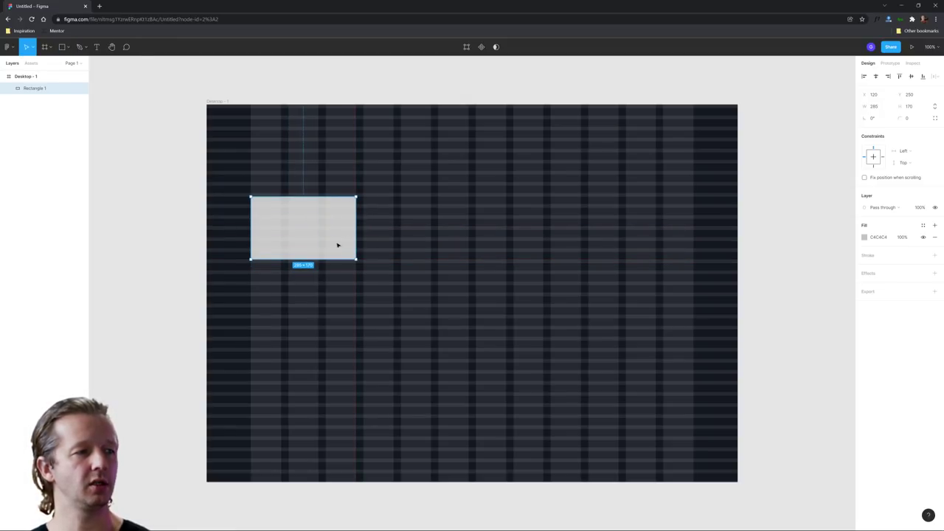
pyautogui.scroll(6, 259, 223)
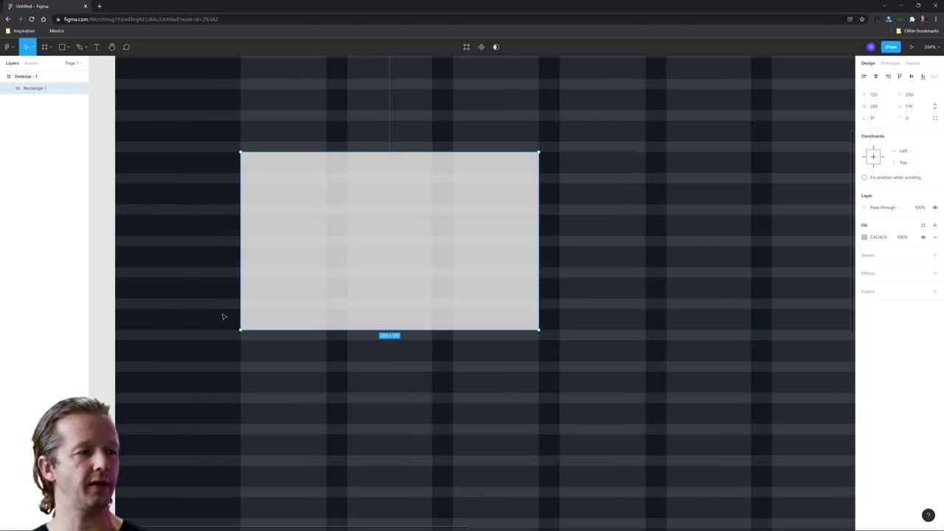
pyautogui.scroll(-4, 445, 280)
pyautogui.hscroll(5, 558, 287)
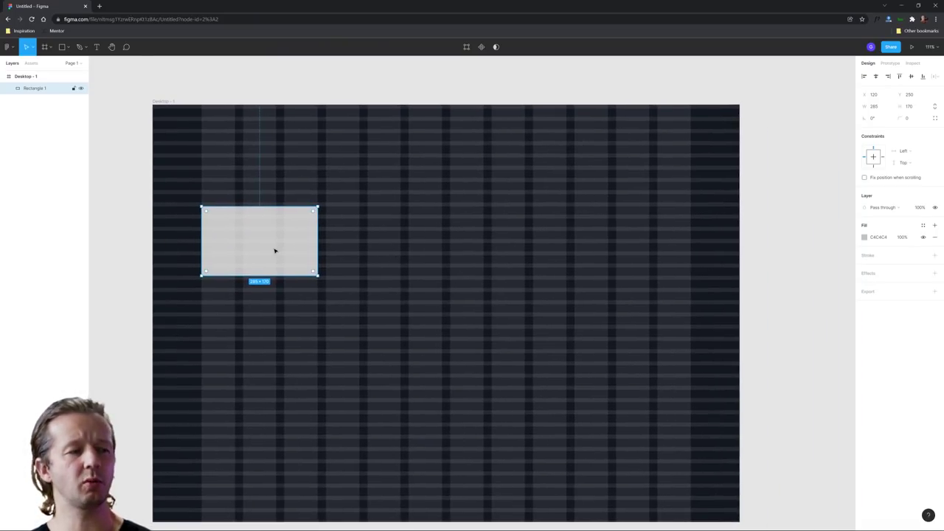
# Duplicate the rectangle into a row of four and copy that row below it
pyautogui.hotkey('ctrl', 'd')
pyautogui.moveTo(243, 249); pyautogui.dragTo(369, 251)
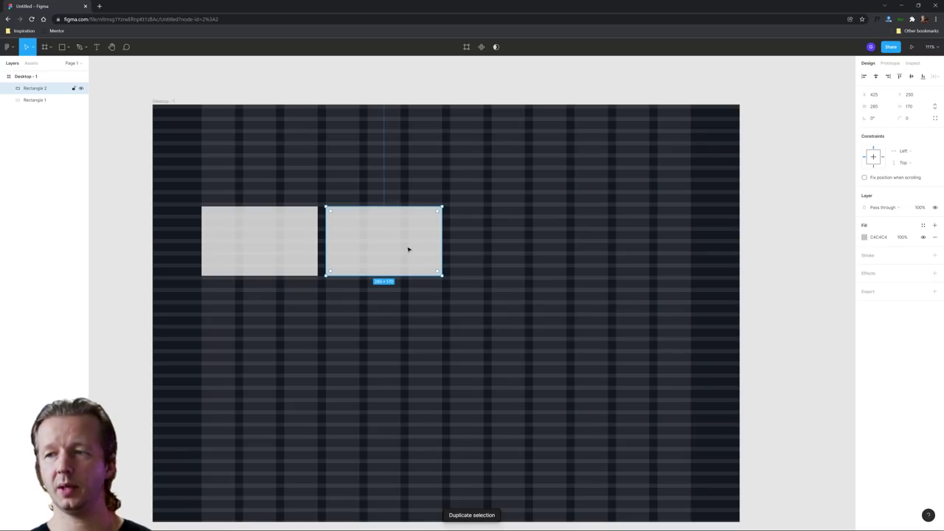
pyautogui.hotkey('ctrl', 'd')
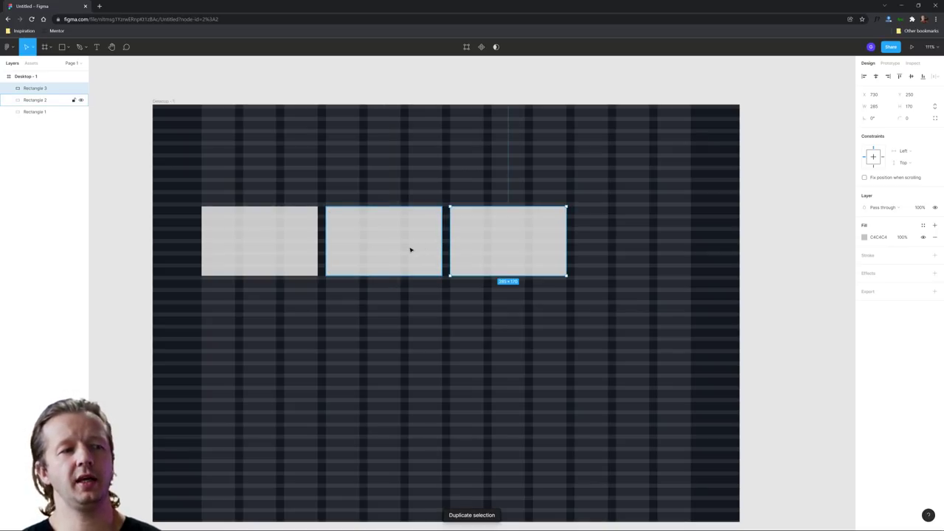
pyautogui.hotkey('ctrl', 'd')
pyautogui.keyDown('shift'); pyautogui.click(509, 244); pyautogui.keyUp('shift')
pyautogui.keyDown('shift'); pyautogui.click(270, 251); pyautogui.keyUp('shift')
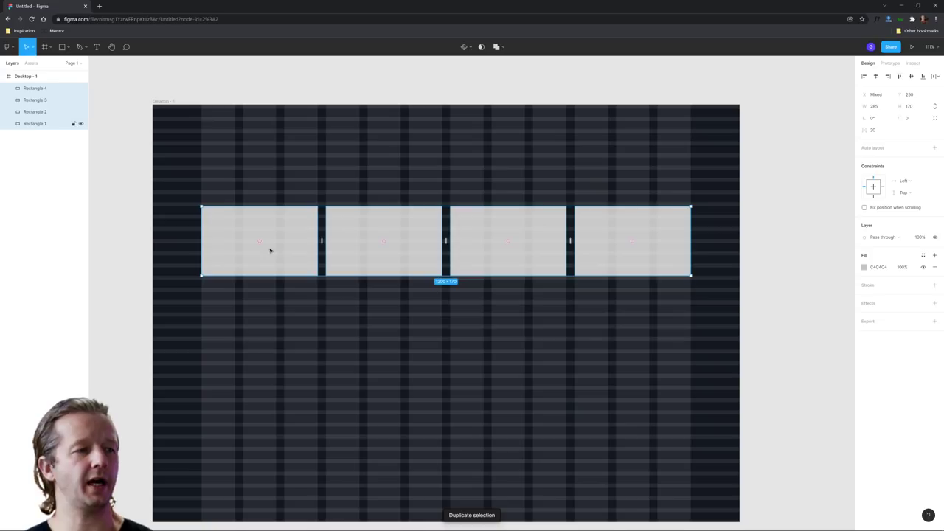
pyautogui.hotkey('ctrl', 'd')
pyautogui.moveTo(410, 240); pyautogui.dragTo(411, 316)
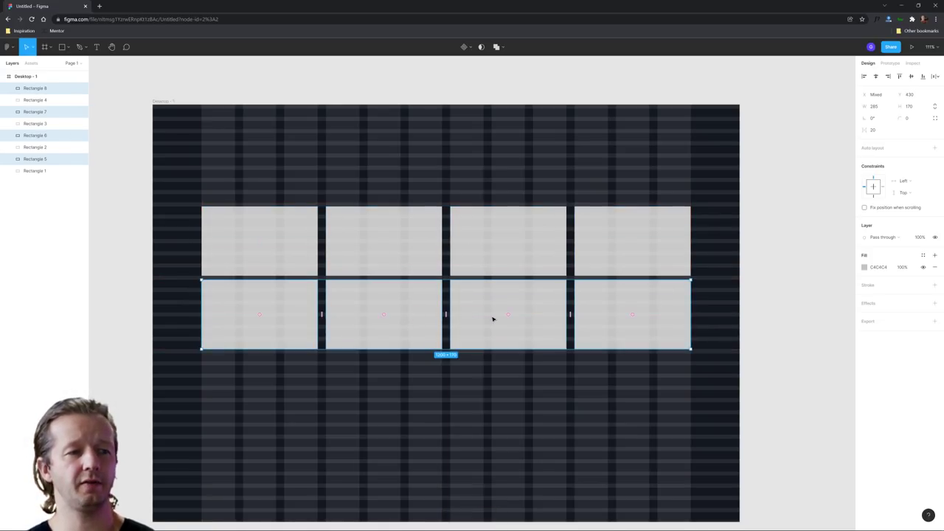
pyautogui.moveTo(493, 320); pyautogui.dragTo(493, 319)
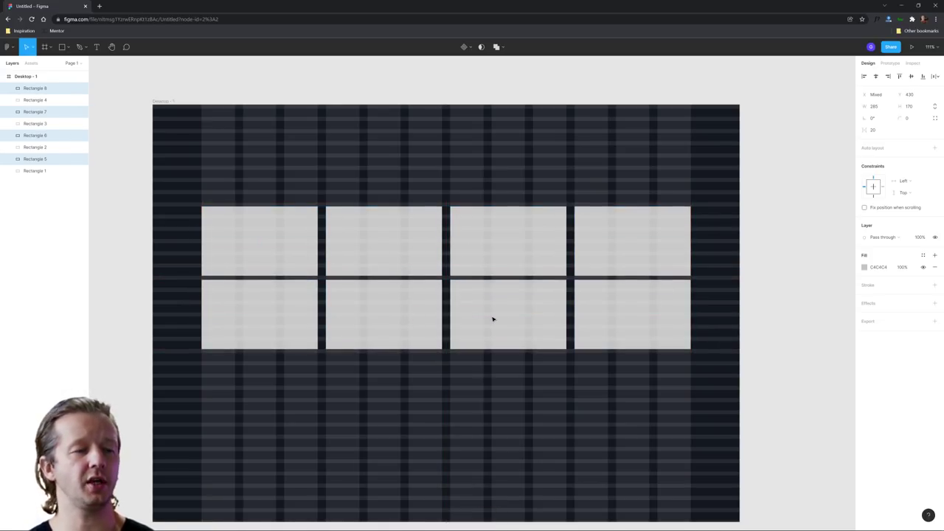
# Delete the rectangles of the copied second row
pyautogui.scroll(3, 506, 346)
pyautogui.click(489, 125)
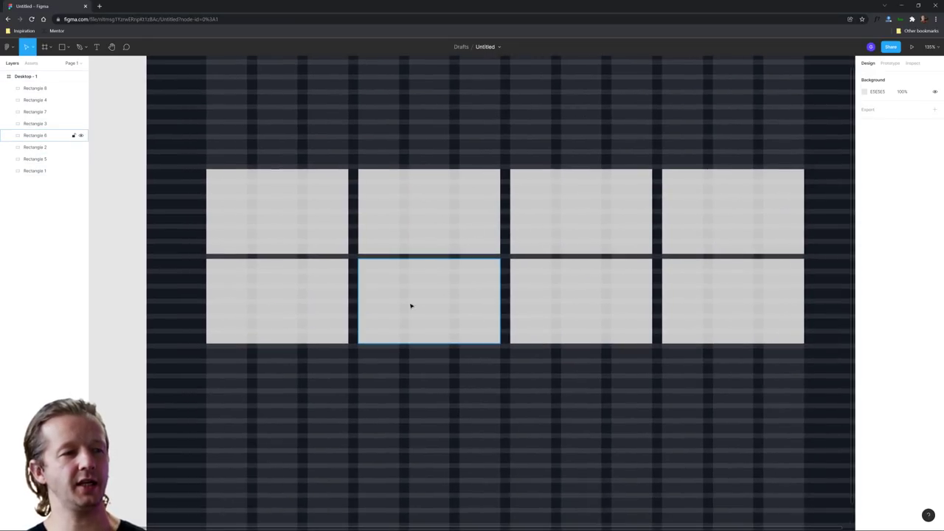
pyautogui.click(295, 302)
pyautogui.click(708, 302)
pyautogui.press('Delete')
pyautogui.hscroll(1, 560, 298)
pyautogui.click(502, 297)
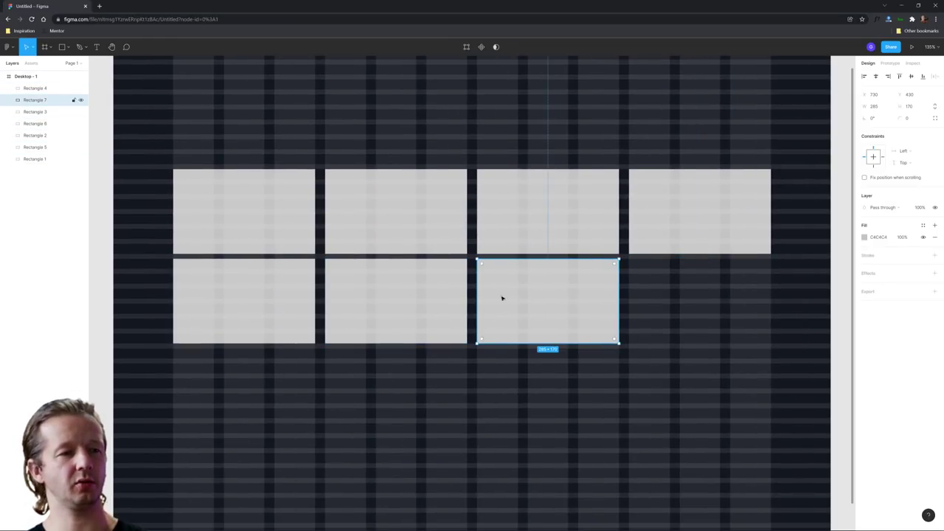
pyautogui.press('Delete')
pyautogui.click(399, 287)
pyautogui.press('Delete')
pyautogui.click(285, 302)
pyautogui.press('Delete')
pyautogui.scroll(3, 208, 213)
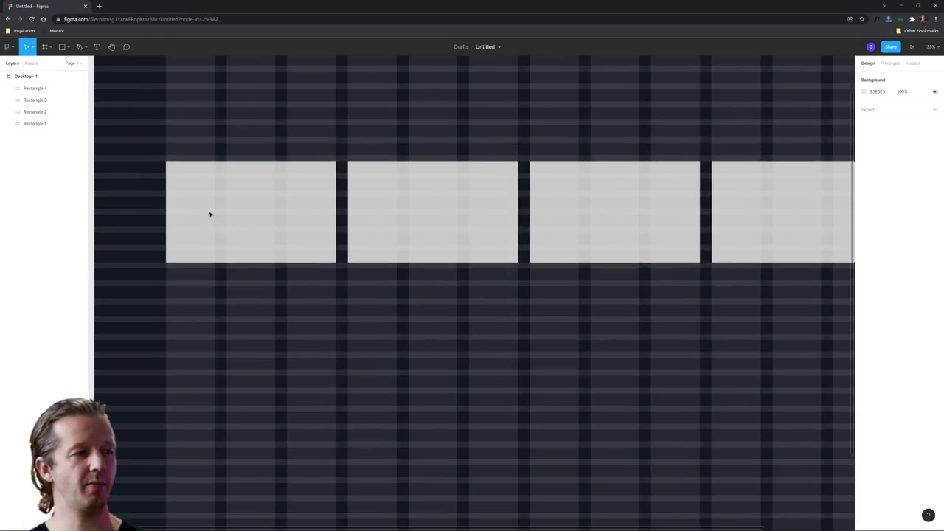
pyautogui.hscroll(-1, 294, 211)
# Resize the first rectangle to 285×160 and delete the other three in its row
pyautogui.click(286, 201)
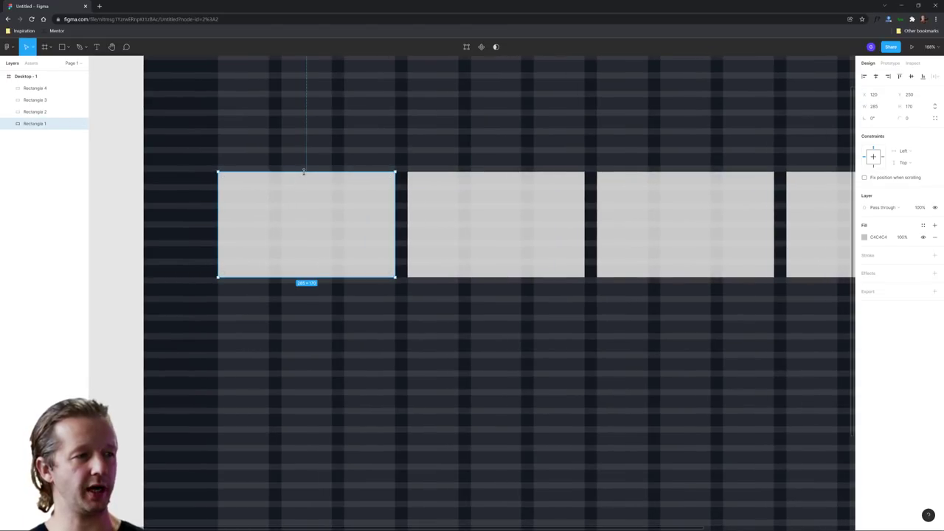
pyautogui.moveTo(304, 171); pyautogui.dragTo(303, 165)
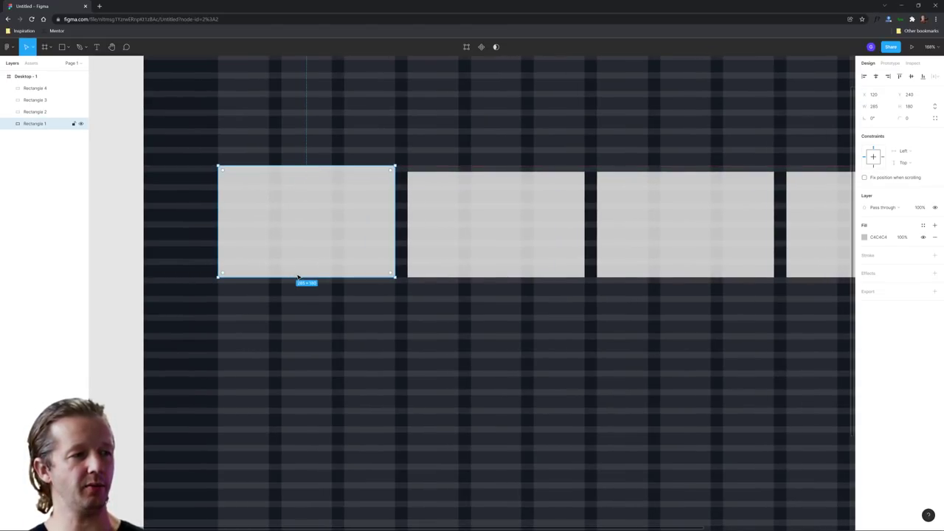
pyautogui.moveTo(298, 276); pyautogui.dragTo(299, 264)
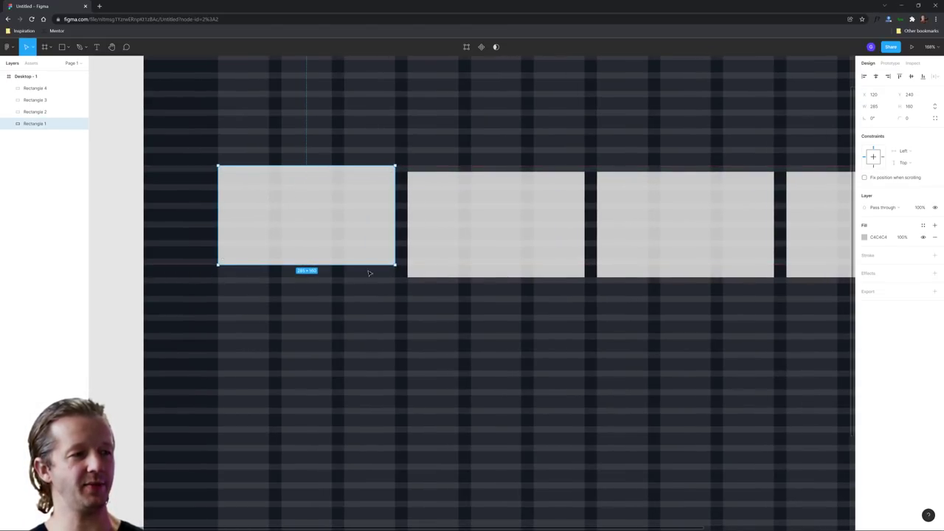
pyautogui.click(466, 234)
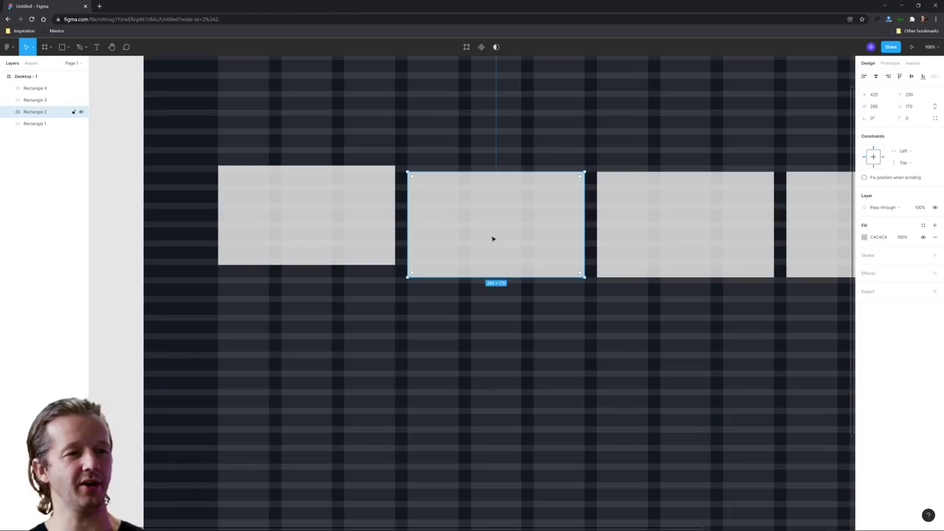
pyautogui.press('Delete')
pyautogui.click(656, 227)
pyautogui.press('Delete')
pyautogui.click(792, 227)
pyautogui.press('Delete')
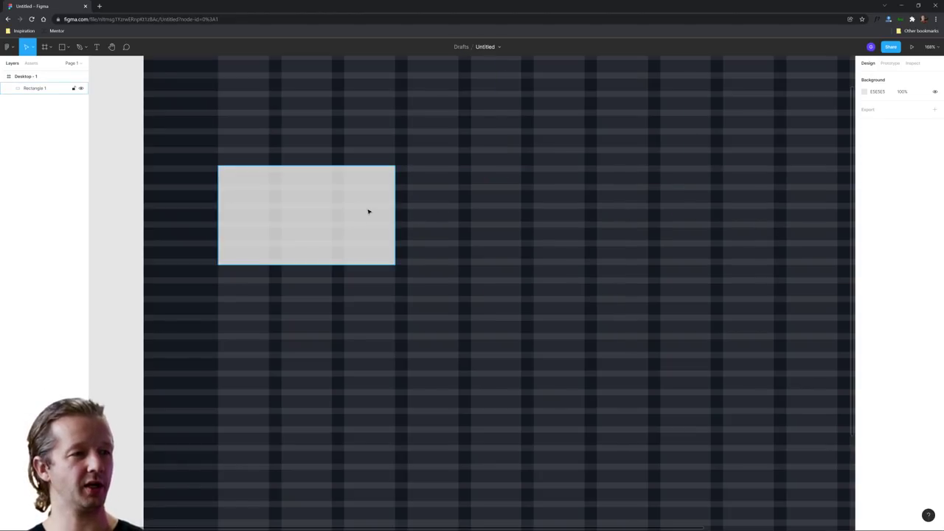
# Duplicate the 285×160 rectangle into a full row of four
pyautogui.click(369, 212)
pyautogui.hotkey('ctrl', 'd')
pyautogui.moveTo(308, 213); pyautogui.dragTo(477, 213)
pyautogui.hscroll(5, 476, 244)
pyautogui.scroll(1, 475, 243)
pyautogui.hotkey('ctrl', 'd')
pyautogui.hotkey('ctrl', 'd')
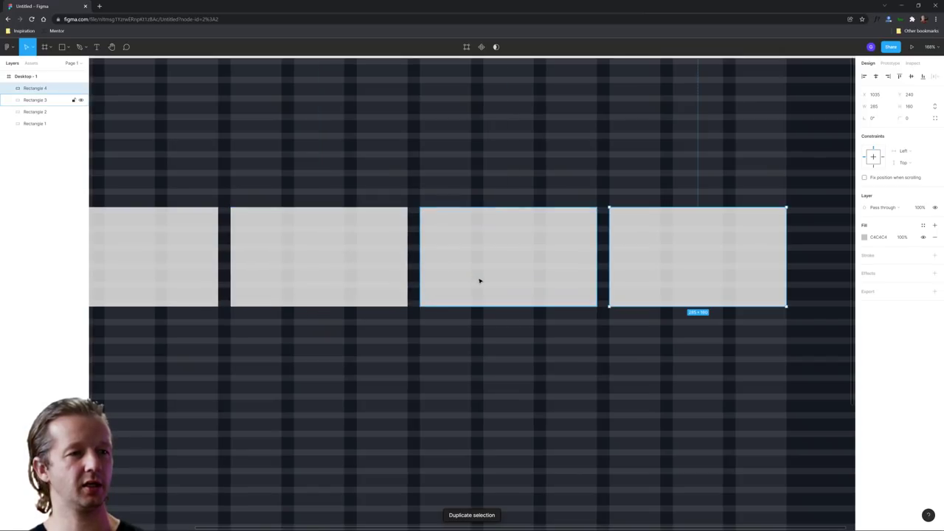
pyautogui.scroll(-2, 480, 357)
pyautogui.hscroll(-2, 480, 357)
# Copy the row of four and place it beneath as a second row
pyautogui.keyDown('shift'); pyautogui.click(604, 204); pyautogui.keyUp('shift')
pyautogui.keyDown('shift'); pyautogui.click(402, 203); pyautogui.keyUp('shift')
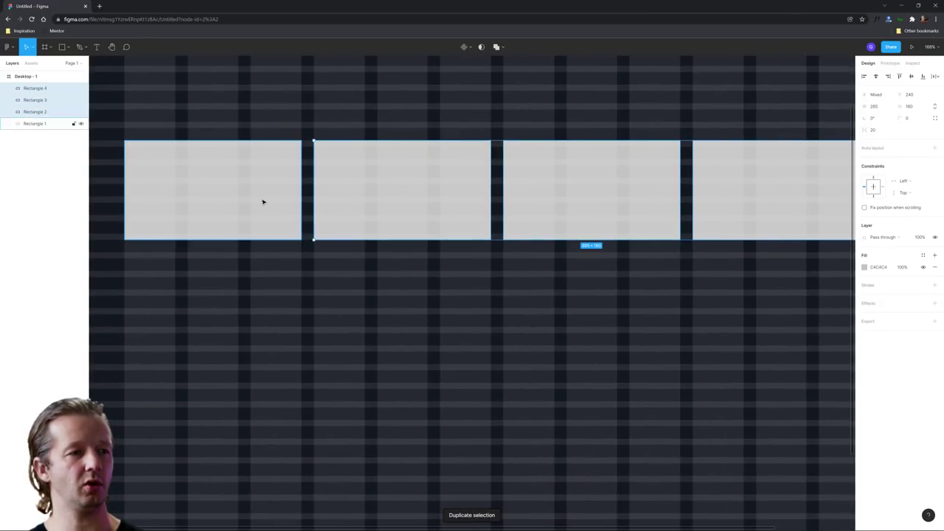
pyautogui.keyDown('shift'); pyautogui.click(263, 202); pyautogui.keyUp('shift')
pyautogui.hotkey('ctrl', 'd')
pyautogui.moveTo(413, 188); pyautogui.dragTo(420, 298)
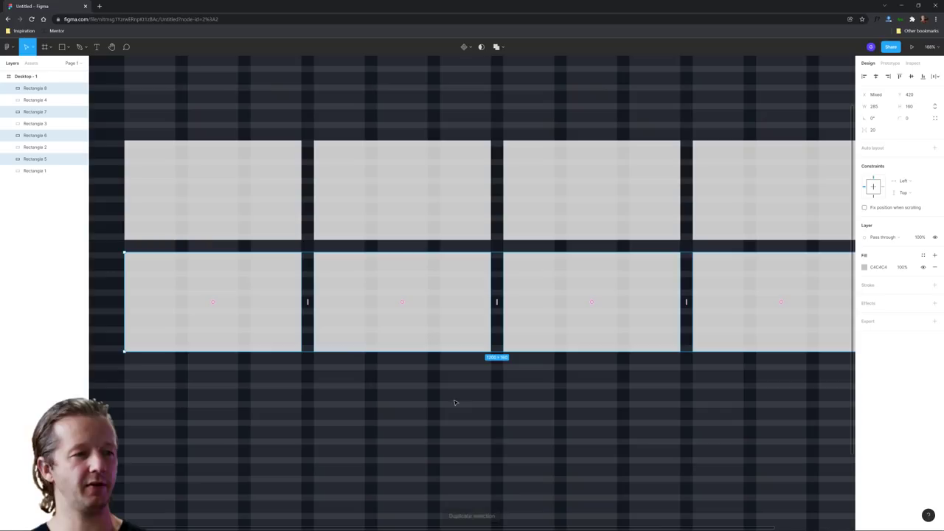
pyautogui.click(539, 413)
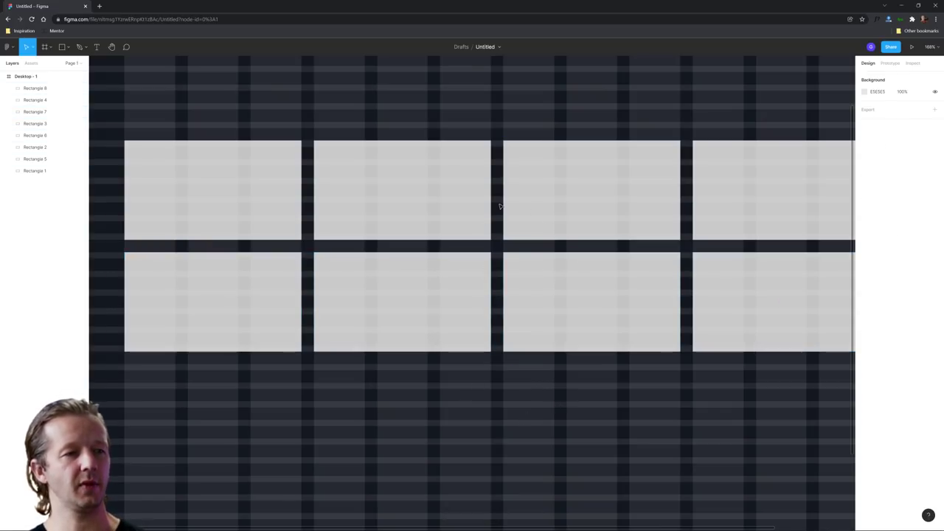
pyautogui.scroll(-5, 585, 337)
pyautogui.hscroll(2, 581, 369)
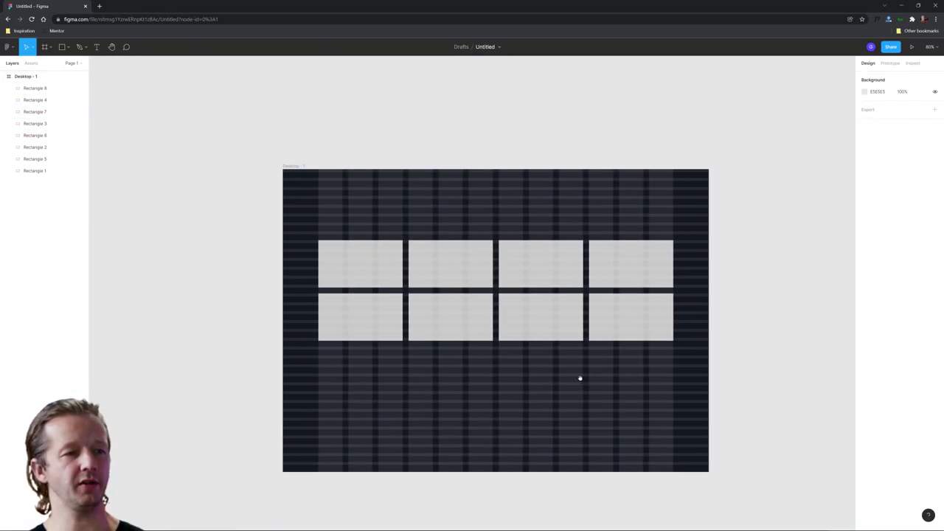
pyautogui.scroll(3, 559, 362)
# Hide the Desktop frame's row and column layout grids
pyautogui.hotkey('ctrl', 'a')
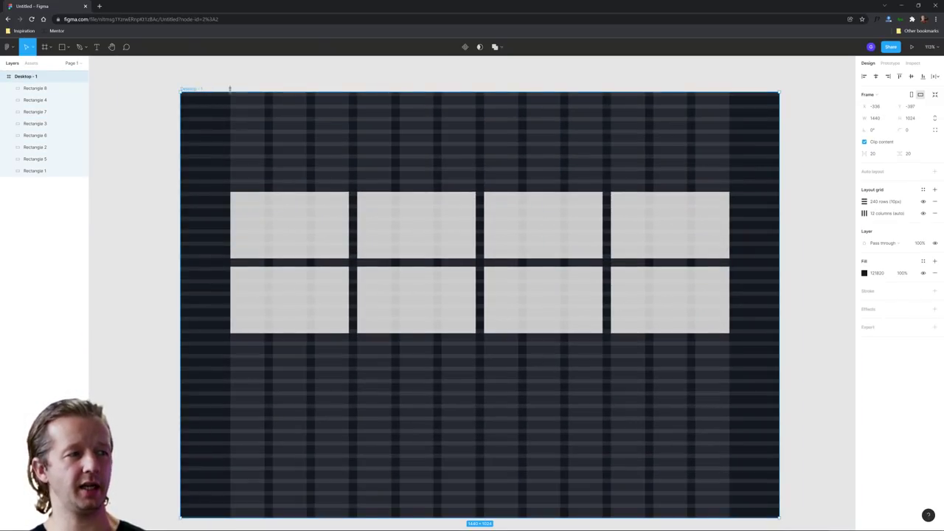
pyautogui.click(922, 201)
pyautogui.click(923, 213)
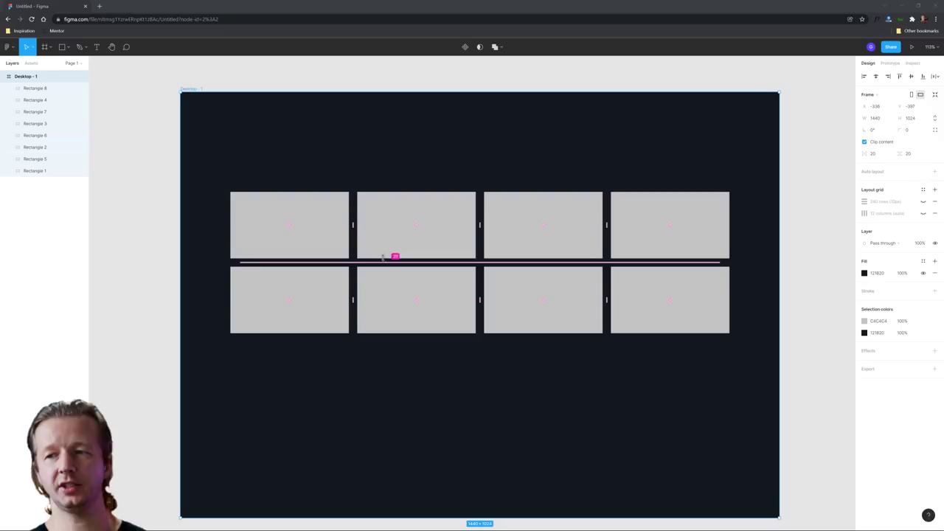
# Duplicate the bottom row of four rectangles into a third row beneath it
pyautogui.click(311, 252)
pyautogui.keyDown('shift'); pyautogui.click(324, 280); pyautogui.keyUp('shift')
pyautogui.keyDown('shift'); pyautogui.click(417, 290); pyautogui.keyUp('shift')
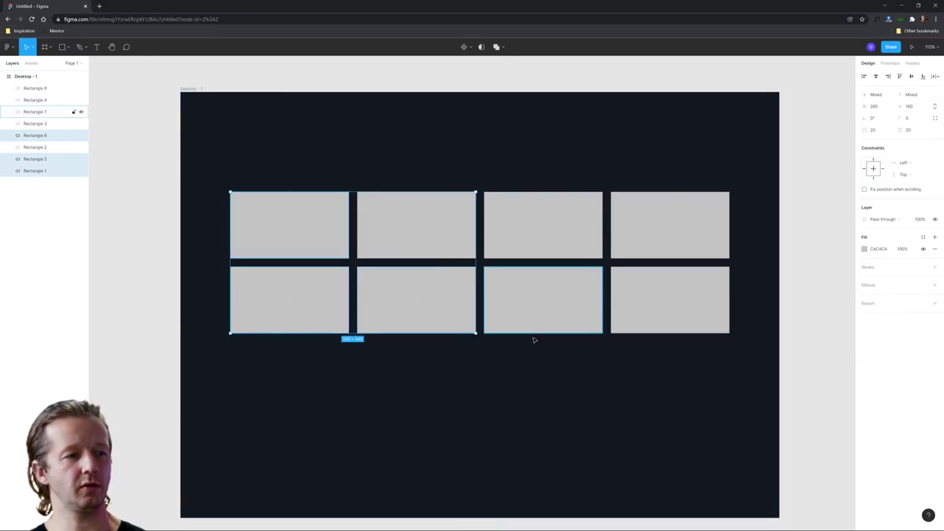
pyautogui.click(568, 351)
pyautogui.moveTo(678, 369); pyautogui.dragTo(295, 313)
pyautogui.hotkey('ctrl', 'd')
pyautogui.moveTo(427, 297); pyautogui.dragTo(418, 374)
pyautogui.click(473, 463)
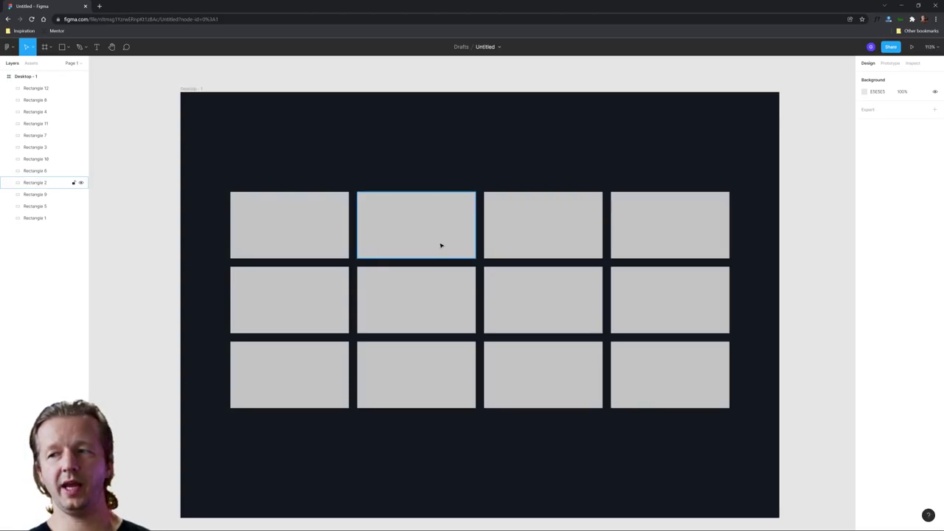
pyautogui.click(545, 234)
pyautogui.press('Delete')
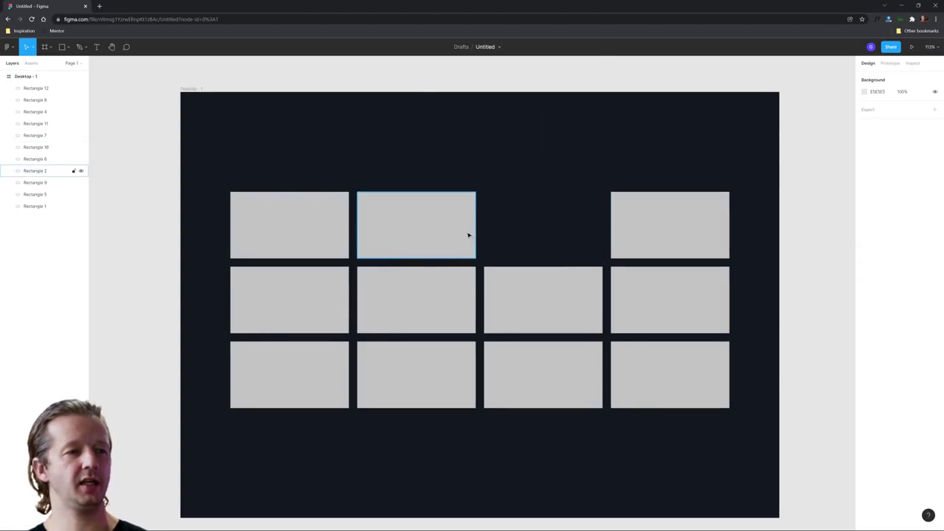
pyautogui.click(470, 229)
pyautogui.moveTo(476, 225); pyautogui.dragTo(602, 233)
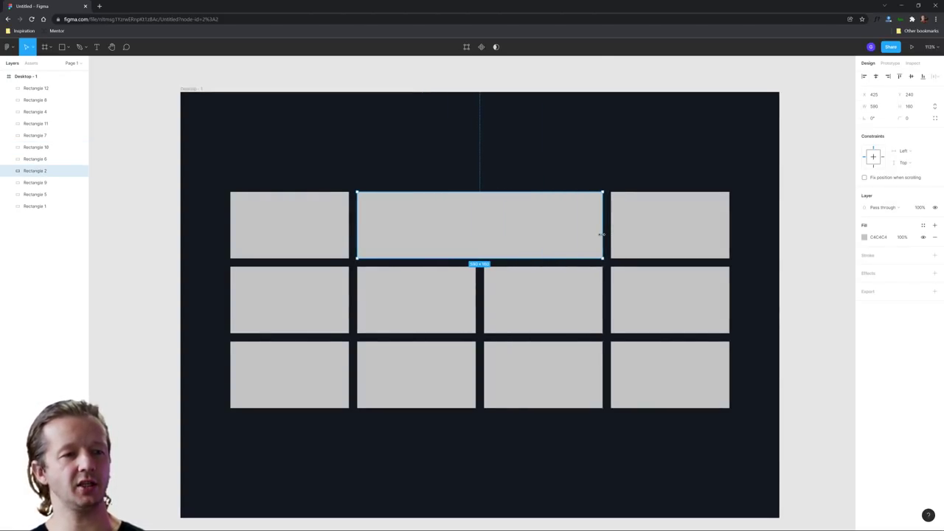
pyautogui.click(653, 298)
pyautogui.press('Delete')
pyautogui.click(669, 346)
pyautogui.press('Delete')
pyautogui.click(669, 254)
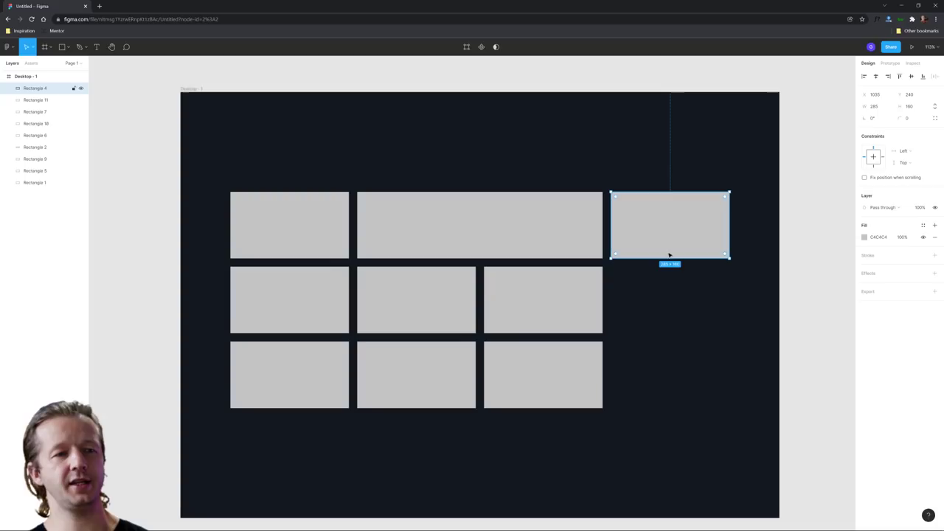
pyautogui.moveTo(674, 260); pyautogui.dragTo(671, 408)
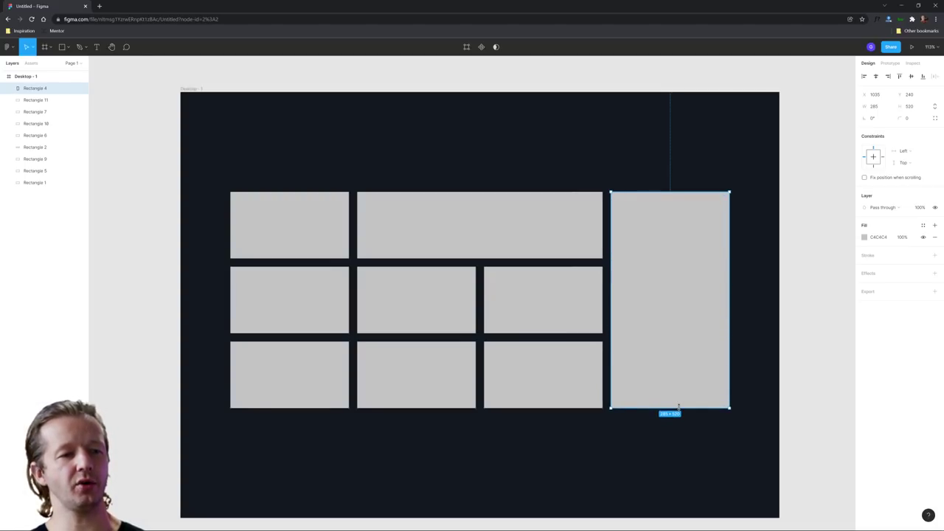
pyautogui.click(664, 490)
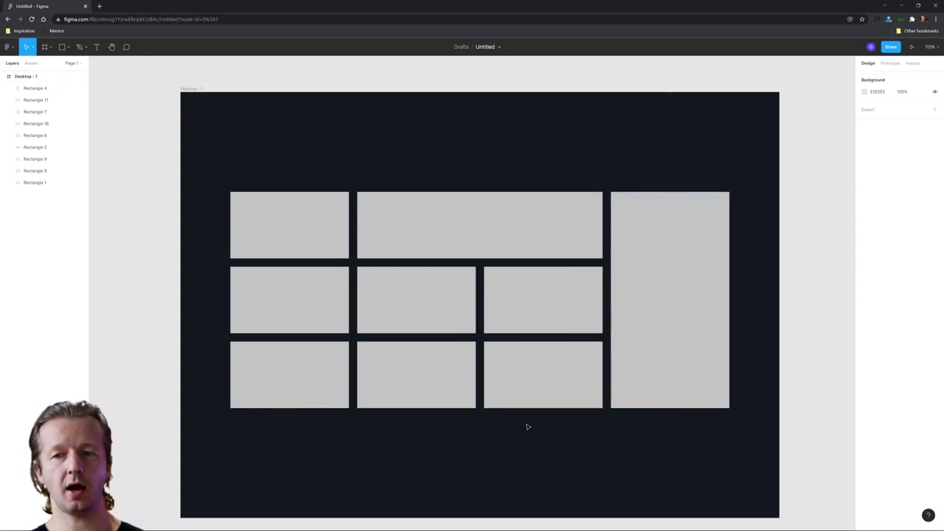
pyautogui.click(309, 369)
pyautogui.press('Delete')
pyautogui.click(298, 324)
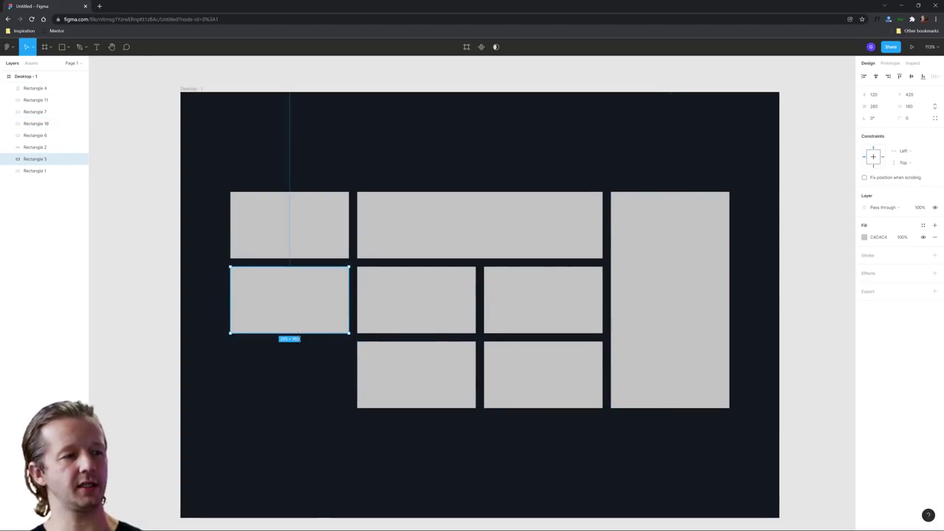
pyautogui.moveTo(295, 332); pyautogui.dragTo(316, 407)
pyautogui.click(468, 444)
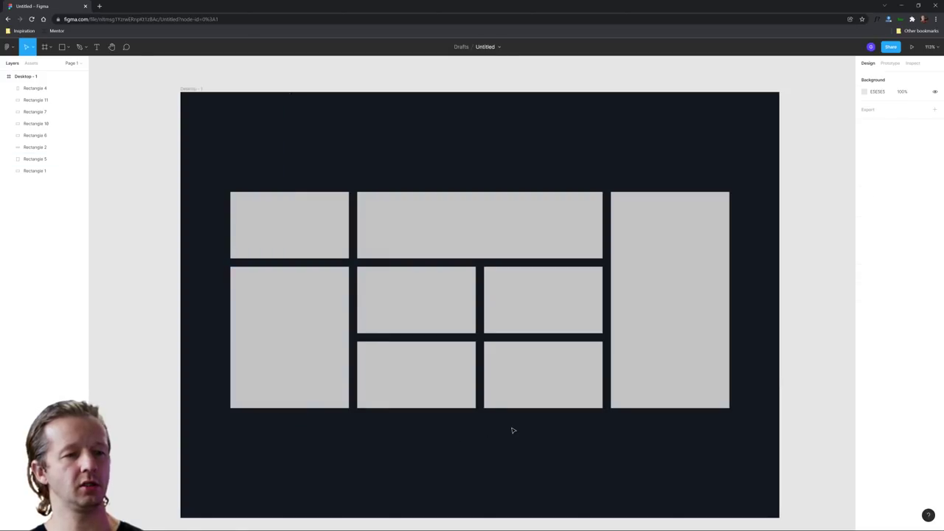
pyautogui.click(534, 371)
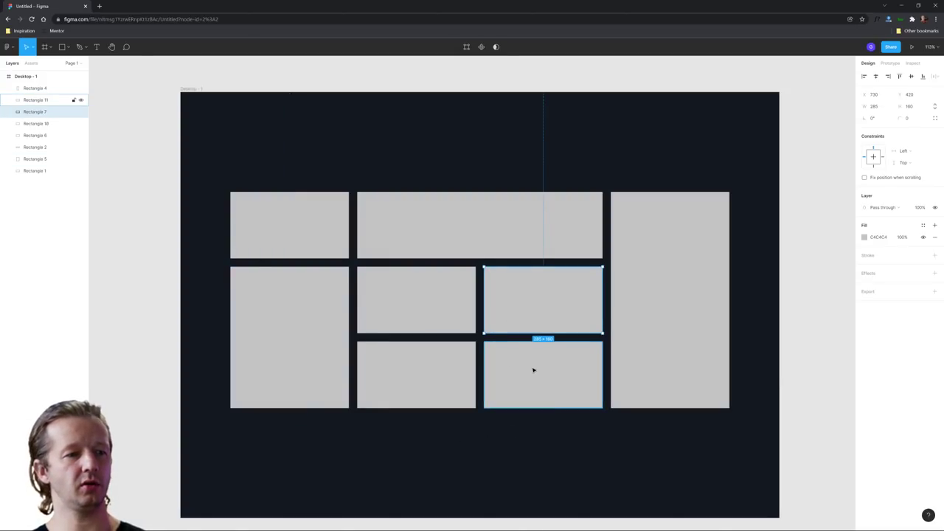
pyautogui.press('Delete')
pyautogui.click(533, 320)
pyautogui.moveTo(539, 333); pyautogui.dragTo(539, 408)
pyautogui.click(577, 444)
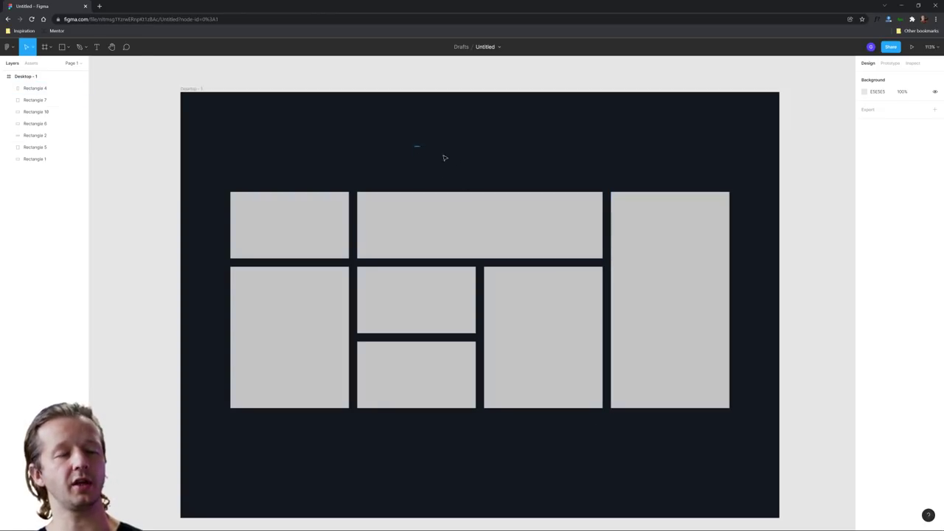
# Duplicate Desktop-1 into a Desktop-2 copy and pan to show both frames
pyautogui.scroll(-5, 428, 141)
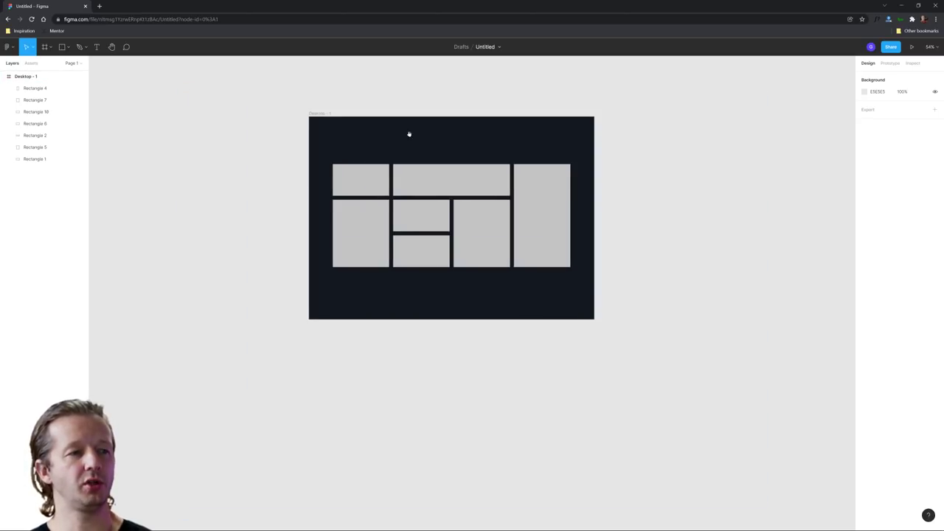
pyautogui.hscroll(-2, 409, 133)
pyautogui.click(358, 127)
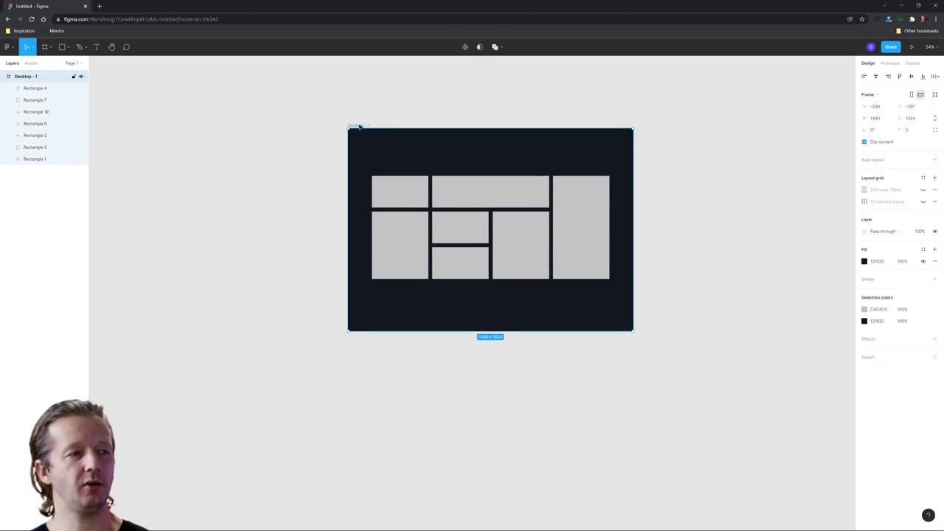
pyautogui.hscroll(3, 374, 164)
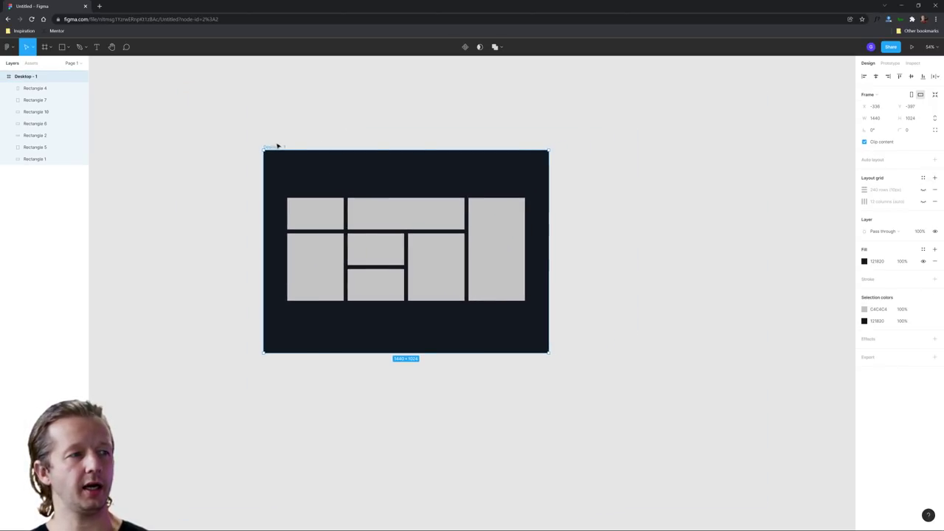
pyautogui.hotkey('ctrl', 'd')
pyautogui.moveTo(585, 109); pyautogui.dragTo(454, 114)
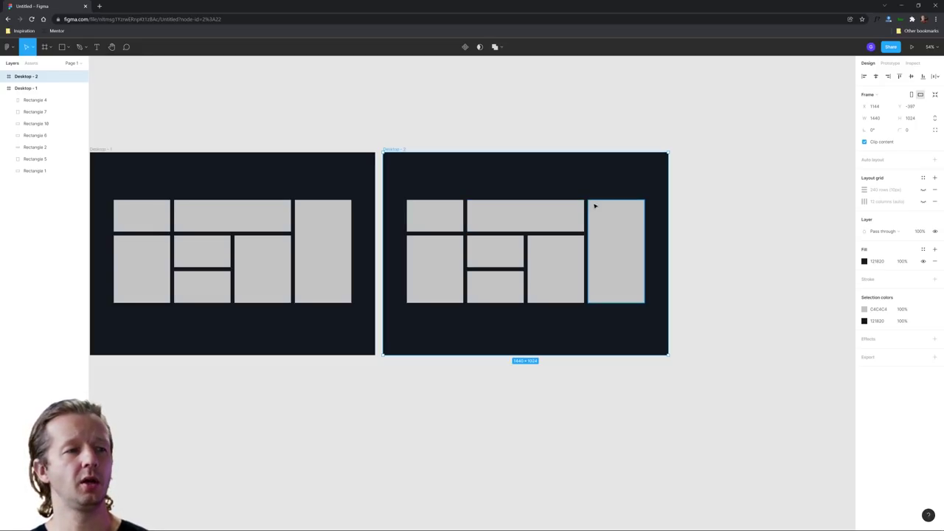
# Narrow Desktop-2 to 751 px wide and turn its row and column grids back on
pyautogui.moveTo(668, 215); pyautogui.dragTo(532, 199)
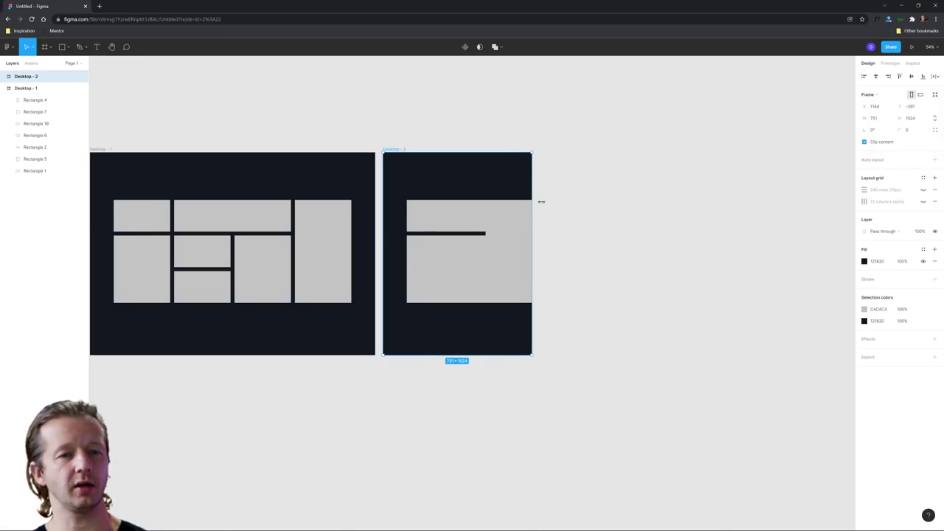
pyautogui.click(922, 190)
pyautogui.click(922, 201)
pyautogui.click(662, 196)
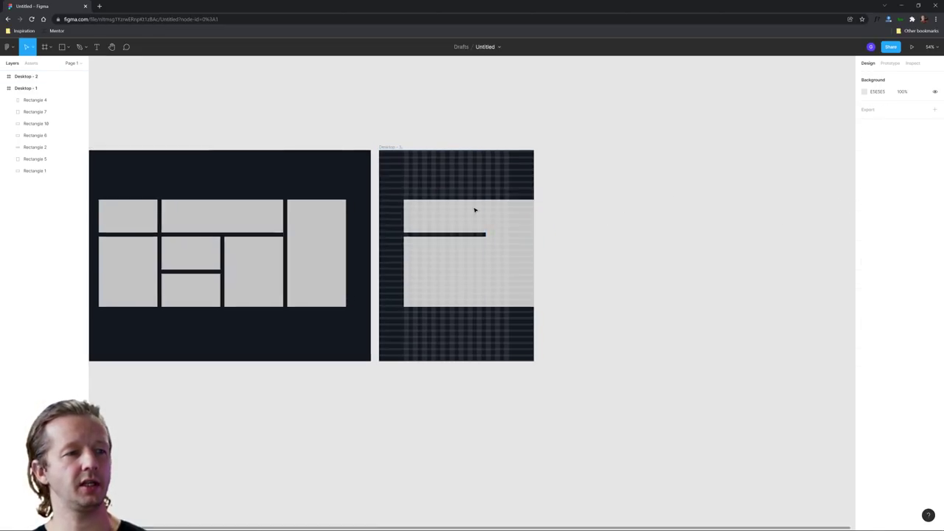
# Delete Desktop-2's rectangles, keeping only one 285×160 rectangle
pyautogui.scroll(3, 474, 209)
pyautogui.click(548, 238)
pyautogui.press('Delete')
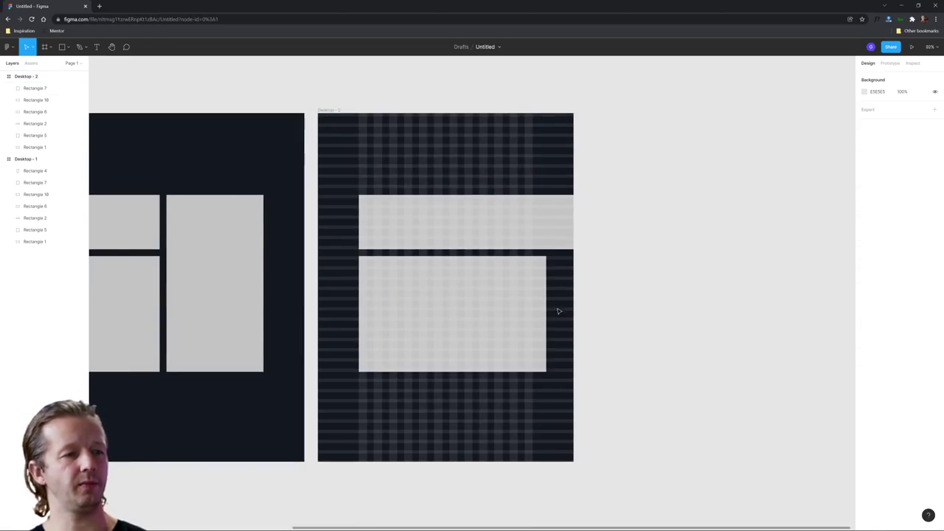
pyautogui.click(506, 318)
pyautogui.press('Delete')
pyautogui.click(542, 239)
pyautogui.press('Delete')
pyautogui.click(476, 309)
pyautogui.press('Delete')
pyautogui.click(478, 332)
pyautogui.press('Delete')
pyautogui.click(421, 332)
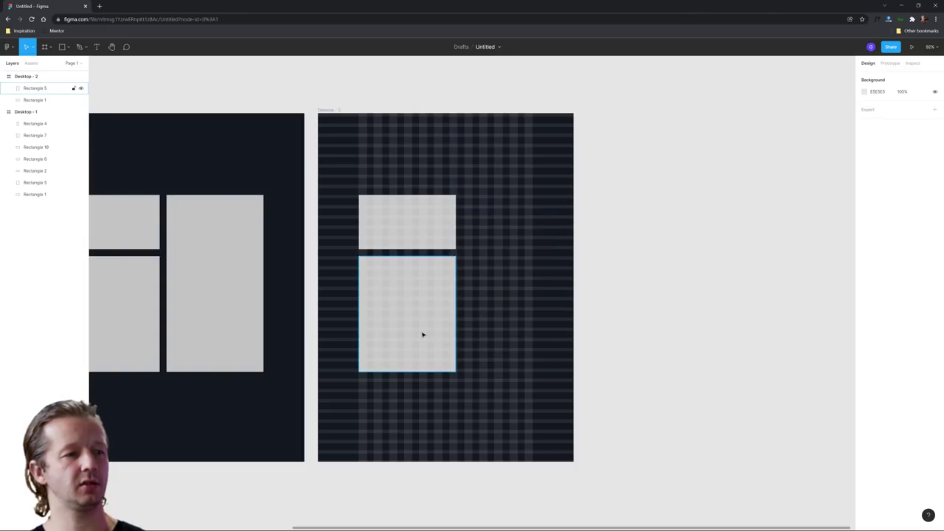
pyautogui.press('Delete')
pyautogui.click(416, 213)
pyautogui.scroll(2, 454, 208)
# Resize the rectangle to 246 px wide and place a duplicate beside it
pyautogui.scroll(1, 454, 208)
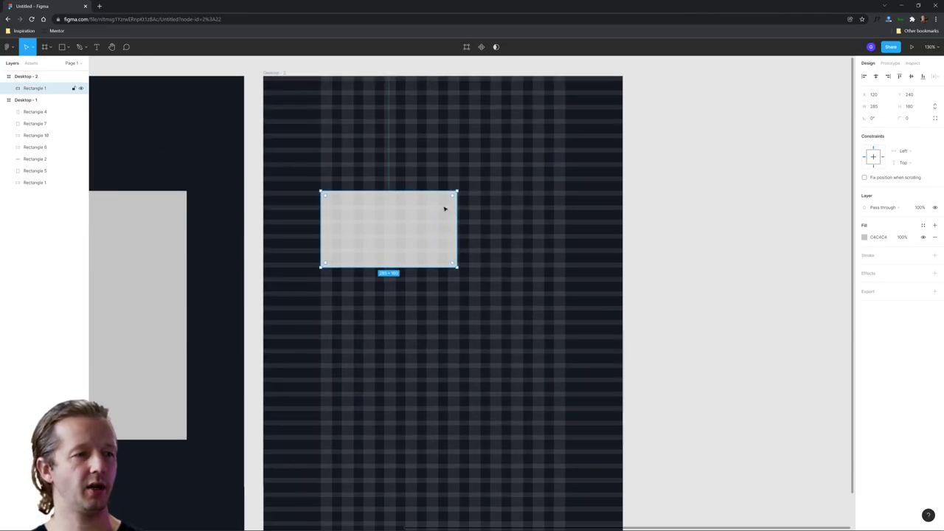
pyautogui.scroll(1, 436, 229)
pyautogui.moveTo(458, 244); pyautogui.dragTo(426, 238)
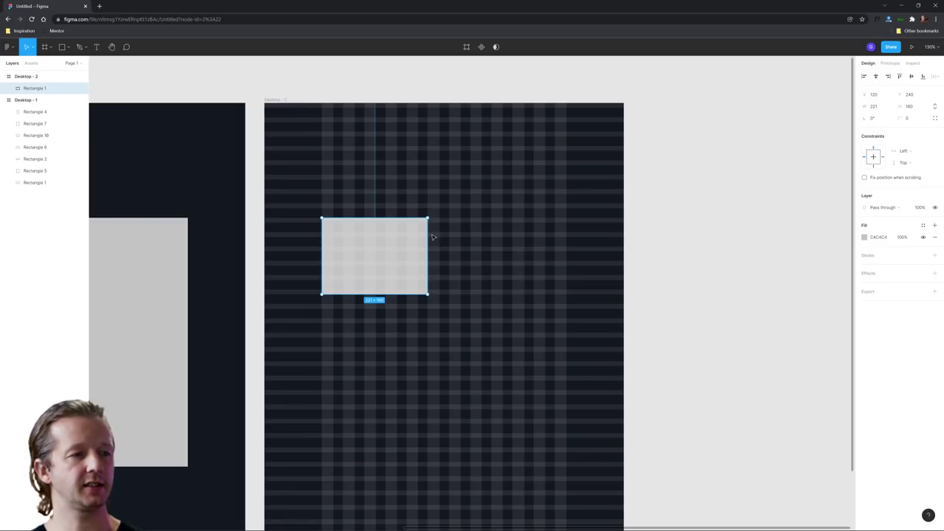
pyautogui.moveTo(428, 236); pyautogui.dragTo(438, 235)
pyautogui.hotkey('ctrl', 'd')
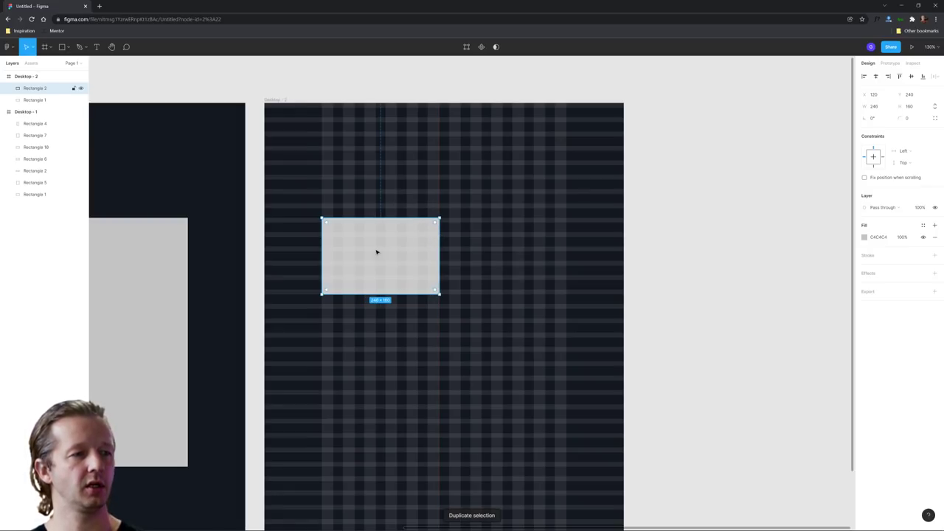
pyautogui.moveTo(377, 253); pyautogui.dragTo(510, 259)
# Duplicate the rectangle pair into four rows, forming a 2×4 grid of eight
pyautogui.keyDown('shift'); pyautogui.click(413, 282); pyautogui.keyUp('shift')
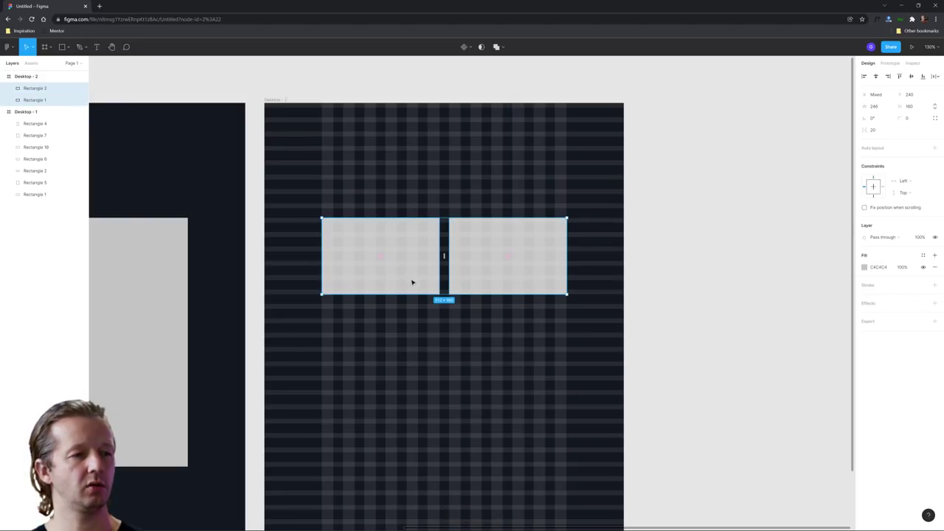
pyautogui.hotkey('ctrl', 'd')
pyautogui.moveTo(413, 283); pyautogui.dragTo(396, 344)
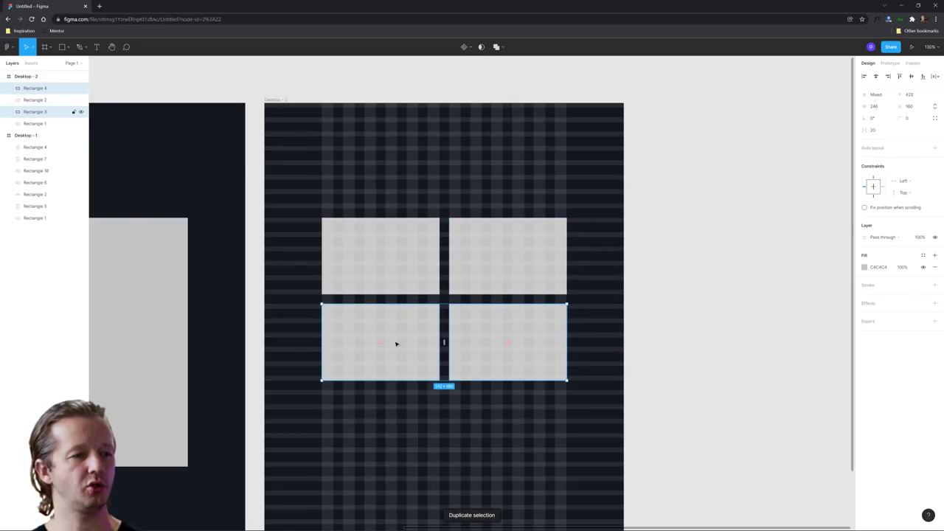
pyautogui.hotkey('ctrl', 'd')
pyautogui.hotkey('ctrl', 'd')
pyautogui.scroll(-2, 404, 359)
pyautogui.keyDown('ctrl'); pyautogui.scroll(-5, 653, 305); pyautogui.keyUp('ctrl')
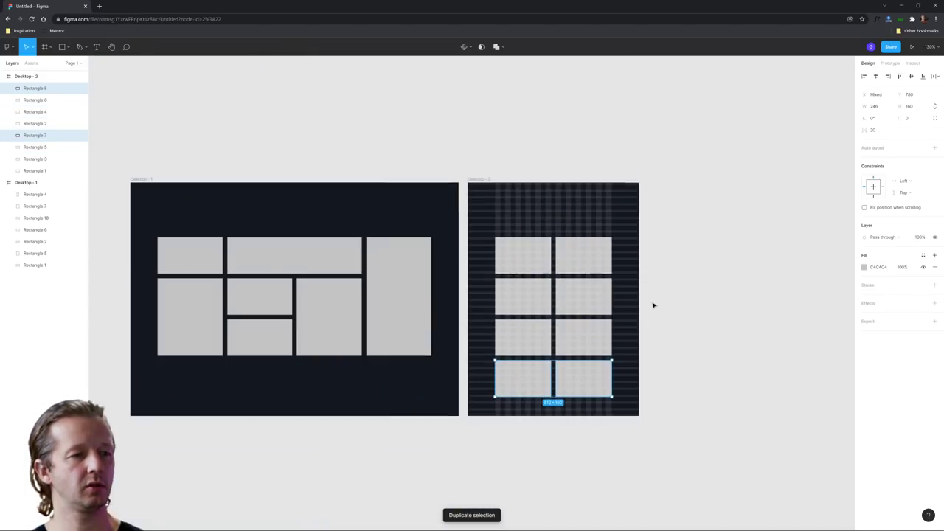
pyautogui.scroll(-1, 692, 314)
# Select all eight rectangles and move the grid up slightly
pyautogui.click(707, 297)
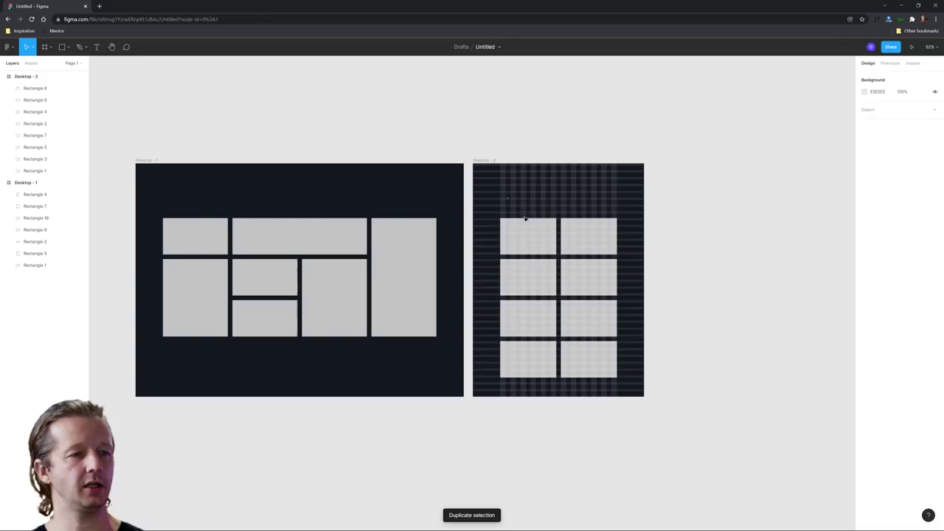
pyautogui.moveTo(525, 217); pyautogui.dragTo(619, 380)
pyautogui.moveTo(595, 238); pyautogui.dragTo(592, 226)
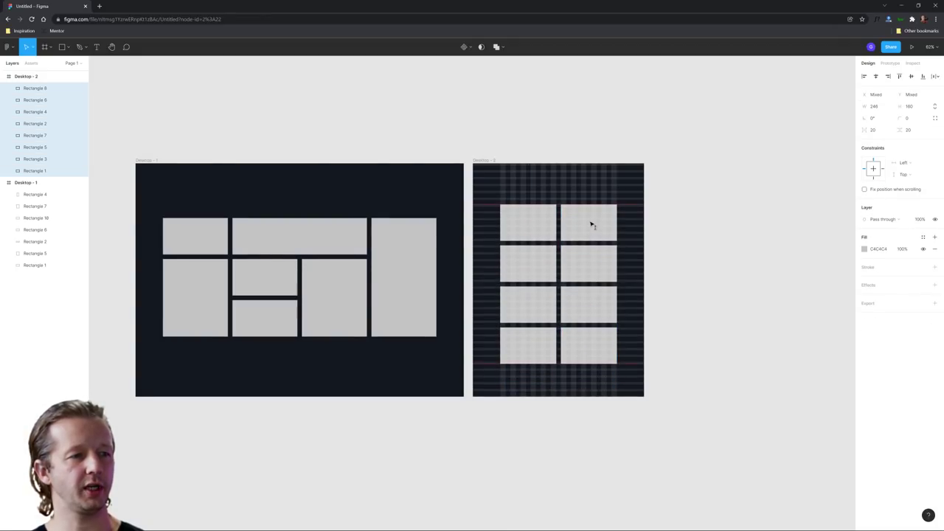
# Duplicate the Desktop-2 frame as Desktop-3
pyautogui.click(698, 229)
pyautogui.click(483, 161)
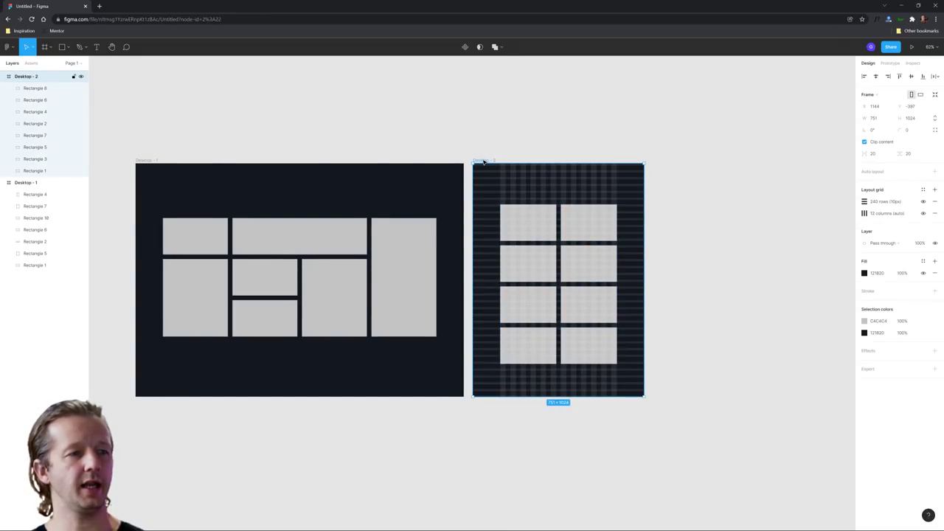
pyautogui.hotkey('ctrl', 'd')
# Hide Desktop-2's row and column layout grids
pyautogui.click(923, 201)
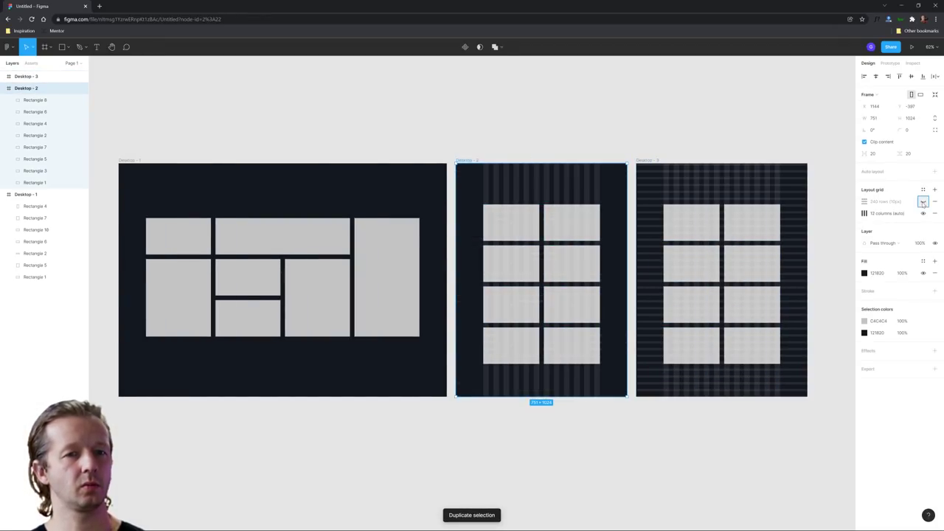
pyautogui.click(923, 213)
pyautogui.click(771, 127)
pyautogui.hscroll(5, 531, 133)
pyautogui.scroll(2, 474, 203)
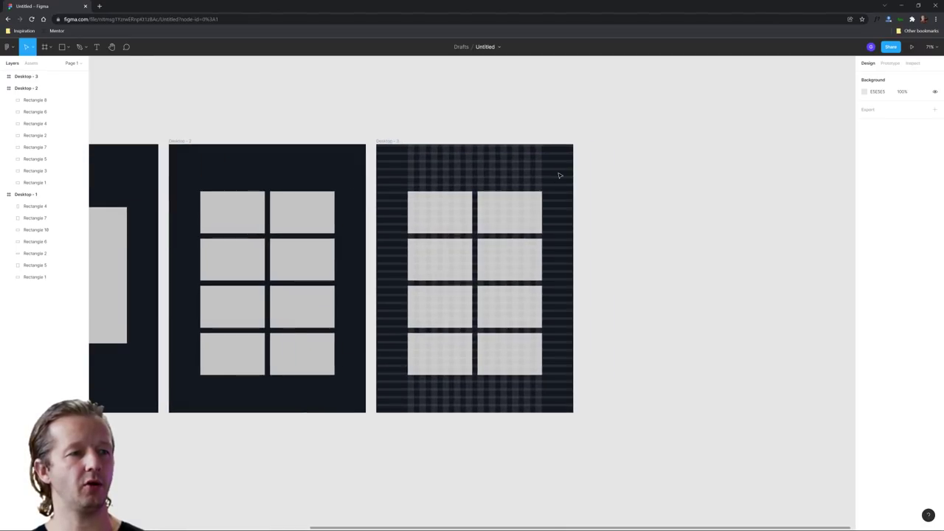
# Narrow Desktop-3 to 380 wide and give its column grid a 40 margin
pyautogui.click(546, 197)
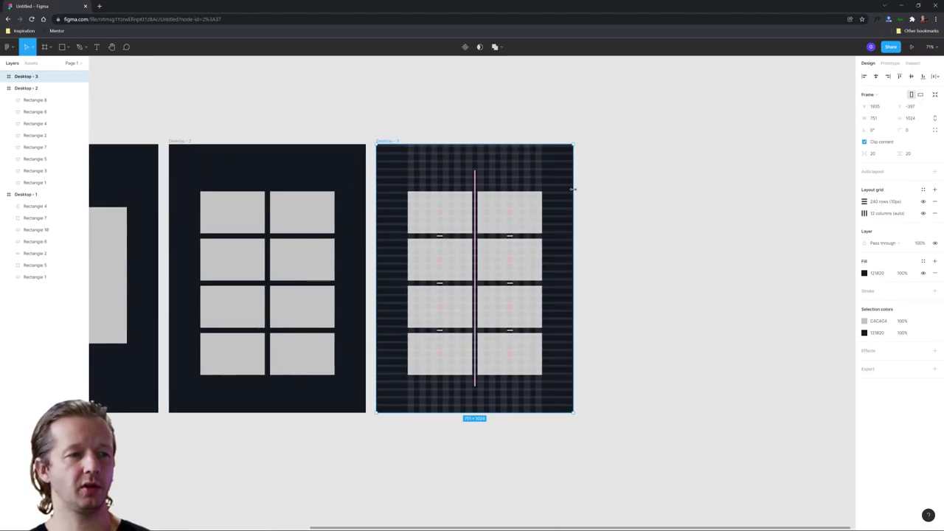
pyautogui.moveTo(574, 188)
pyautogui.mouseDown()
pyautogui.moveTo(484, 203)
pyautogui.moveTo(569, 204)
pyautogui.mouseUp()
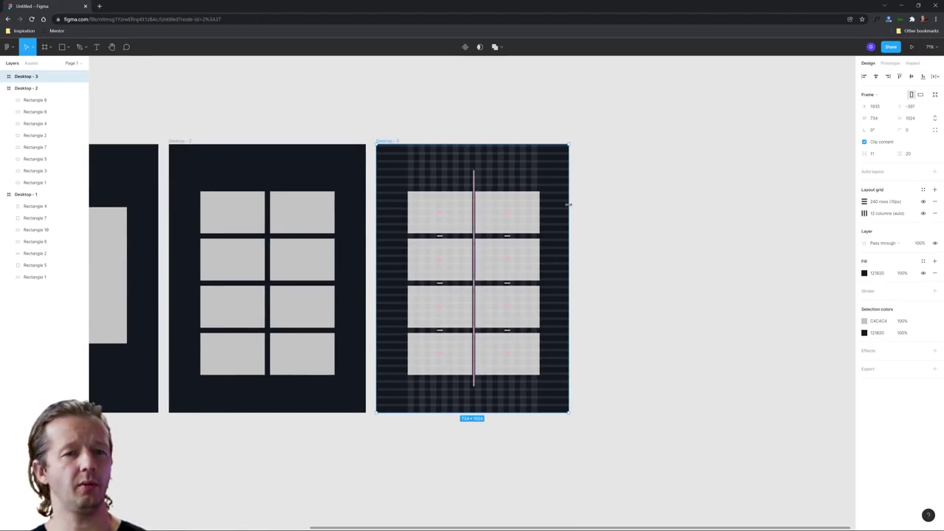
pyautogui.click(864, 213)
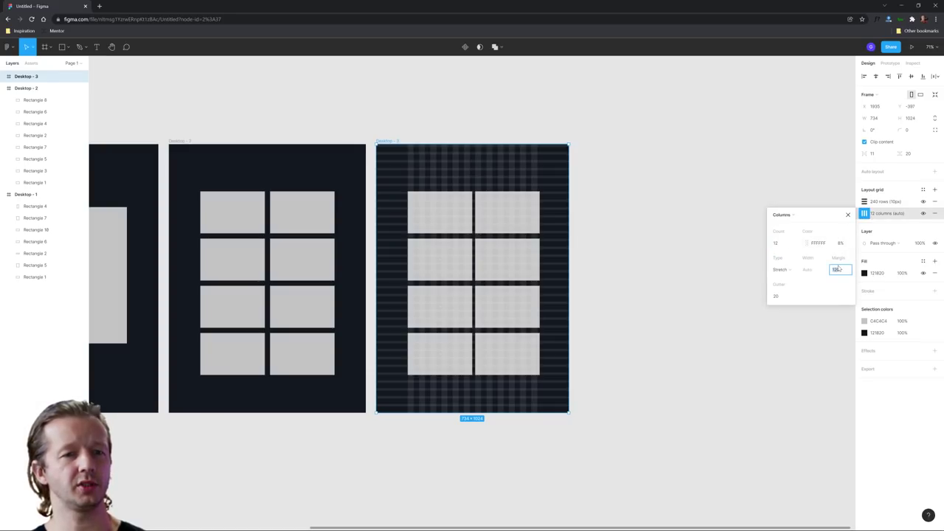
pyautogui.write('40')
pyautogui.press('Return')
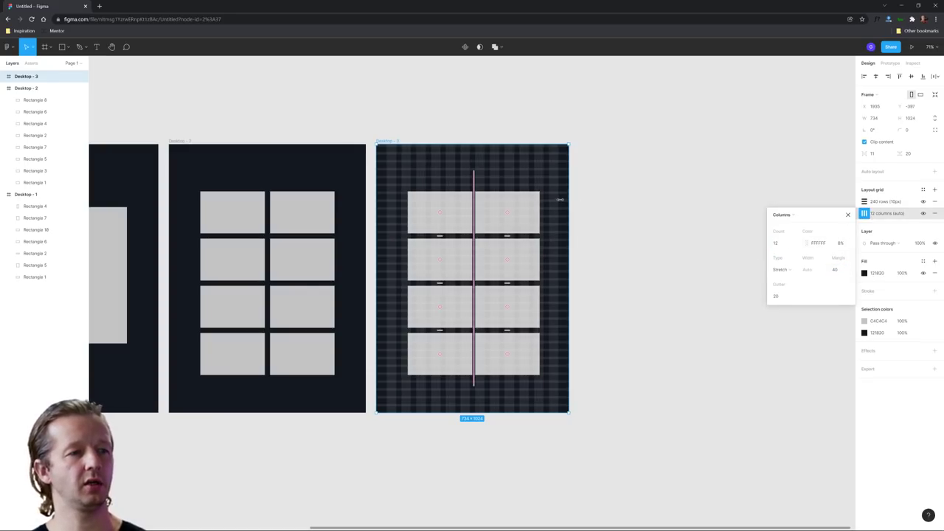
pyautogui.click(683, 257)
# Delete seven rectangles in Desktop-3, keeping only the top-left one
pyautogui.moveTo(574, 180); pyautogui.dragTo(475, 406)
pyautogui.press('Delete')
pyautogui.moveTo(475, 445); pyautogui.dragTo(415, 250)
pyautogui.press('Delete')
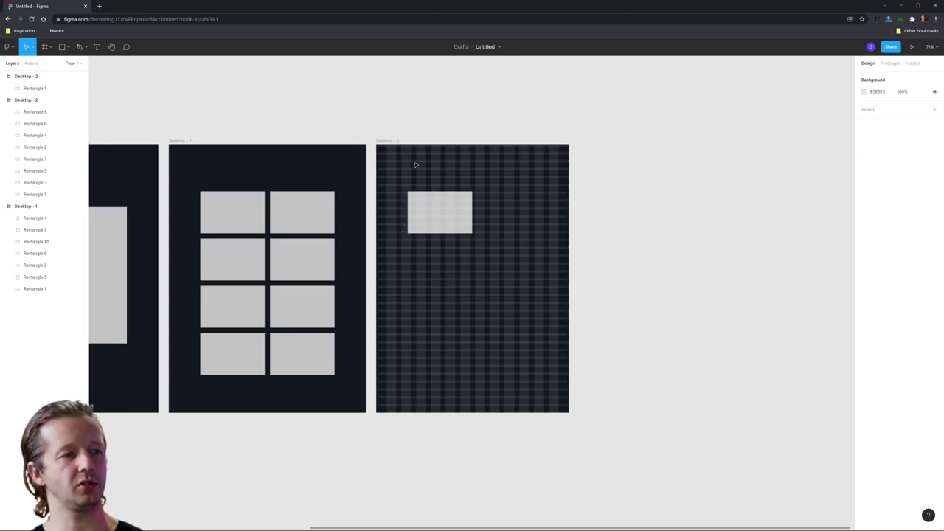
pyautogui.click(386, 140)
pyautogui.moveTo(568, 178); pyautogui.dragTo(476, 180)
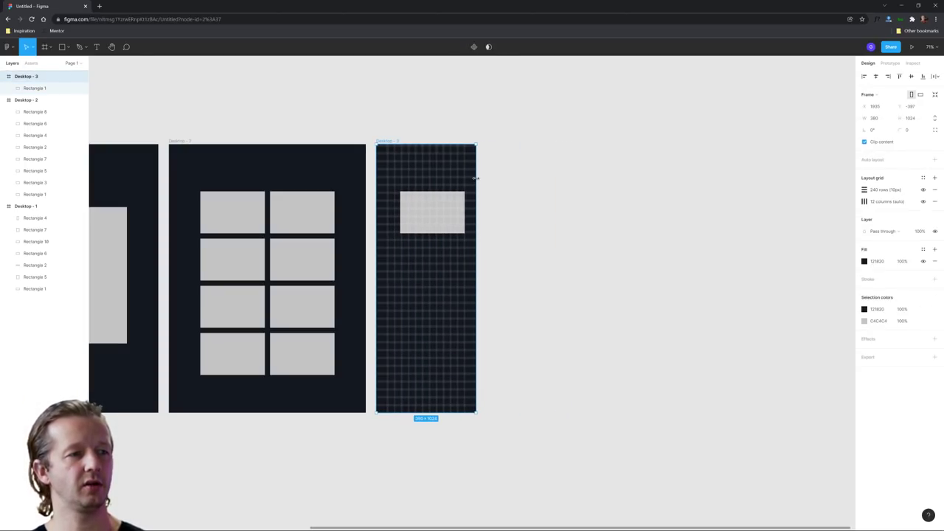
pyautogui.moveTo(429, 209); pyautogui.dragTo(564, 187)
pyautogui.scroll(5, 409, 198)
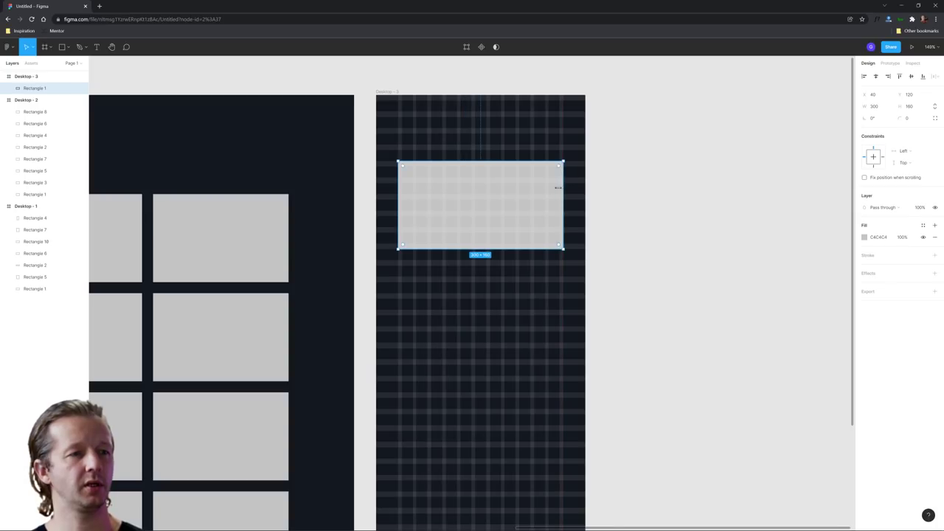
pyautogui.hotkey('ctrl', 'd')
pyautogui.moveTo(477, 204); pyautogui.dragTo(469, 296)
pyautogui.hotkey('ctrl', 'd')
pyautogui.hotkey('ctrl', 'd')
pyautogui.hotkey('ctrl', 'd')
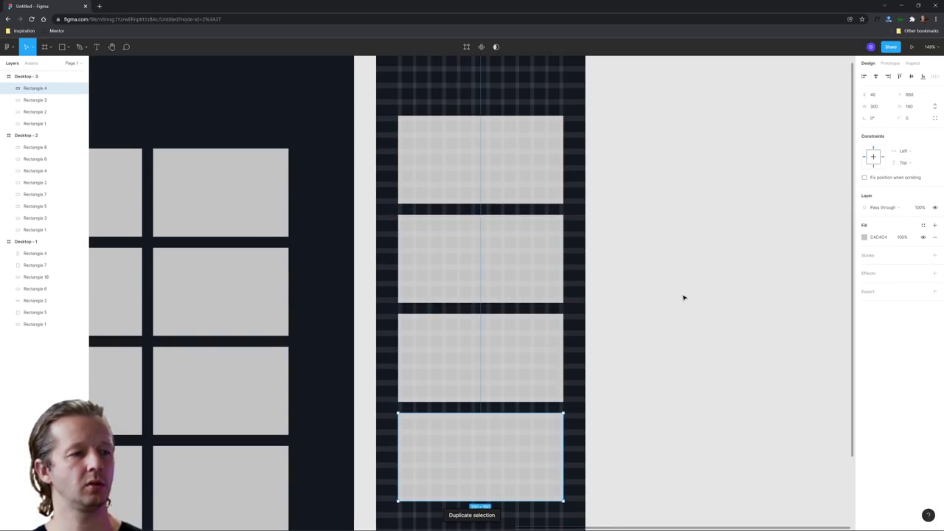
pyautogui.hotkey('shift', '1')
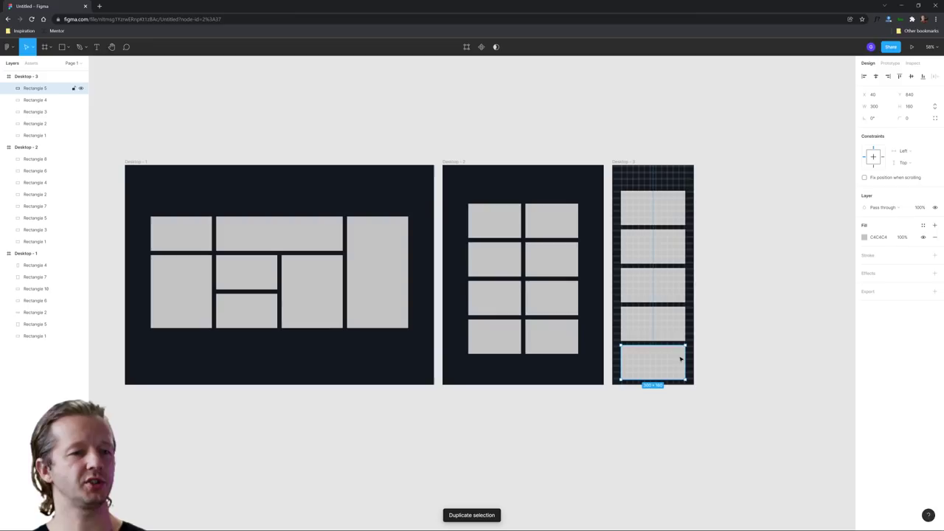
pyautogui.press('Delete')
pyautogui.moveTo(631, 180); pyautogui.dragTo(666, 341)
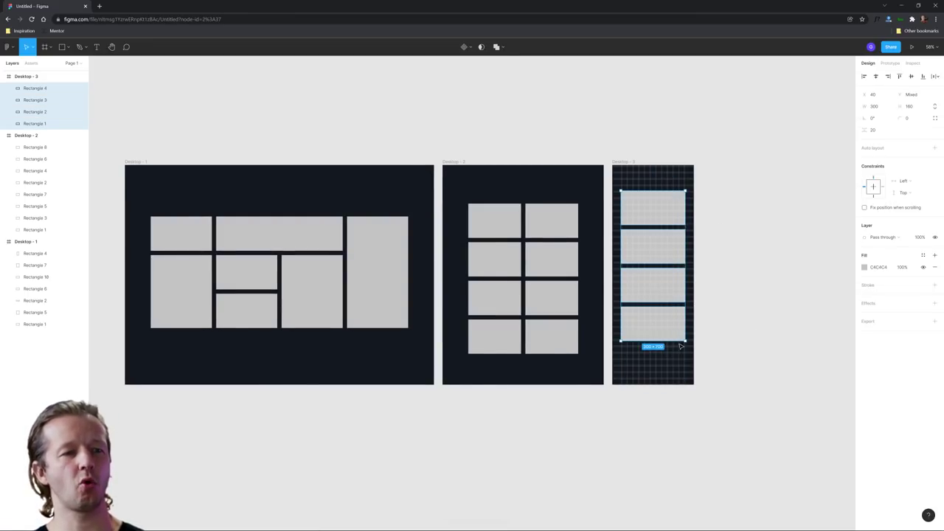
pyautogui.hotkey('shift', 'Down')
pyautogui.hotkey('shift', 'Up')
pyautogui.hotkey('shift', 'Down')
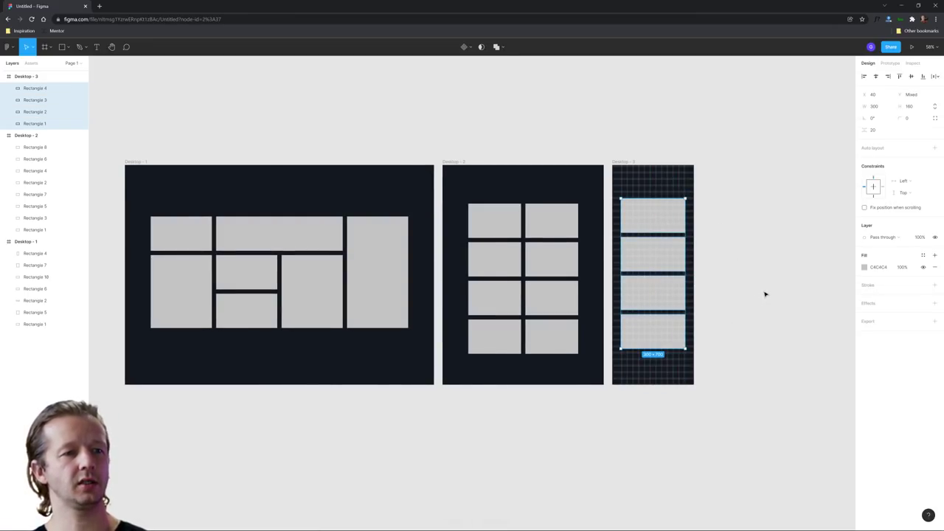
pyautogui.click(750, 258)
pyautogui.click(630, 162)
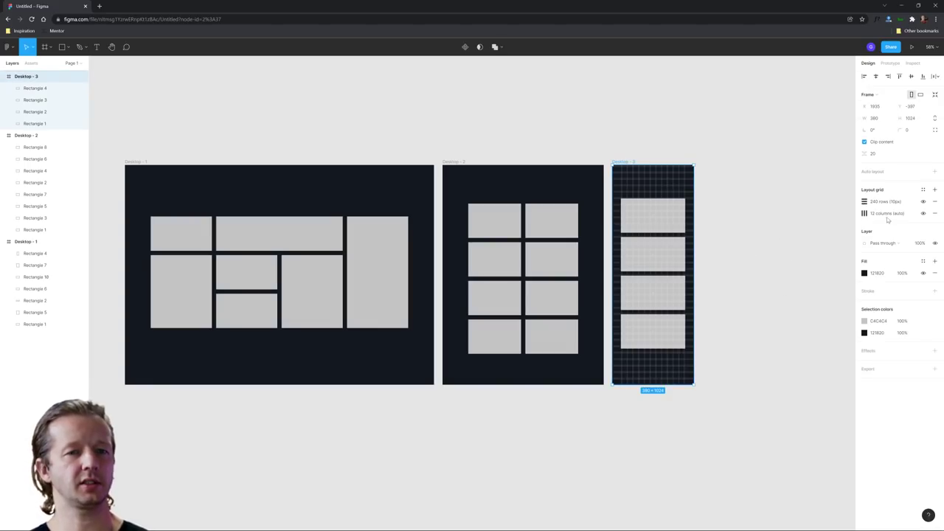
pyautogui.click(924, 200)
pyautogui.click(924, 214)
pyautogui.click(551, 124)
pyautogui.moveTo(551, 124); pyautogui.dragTo(693, 39)
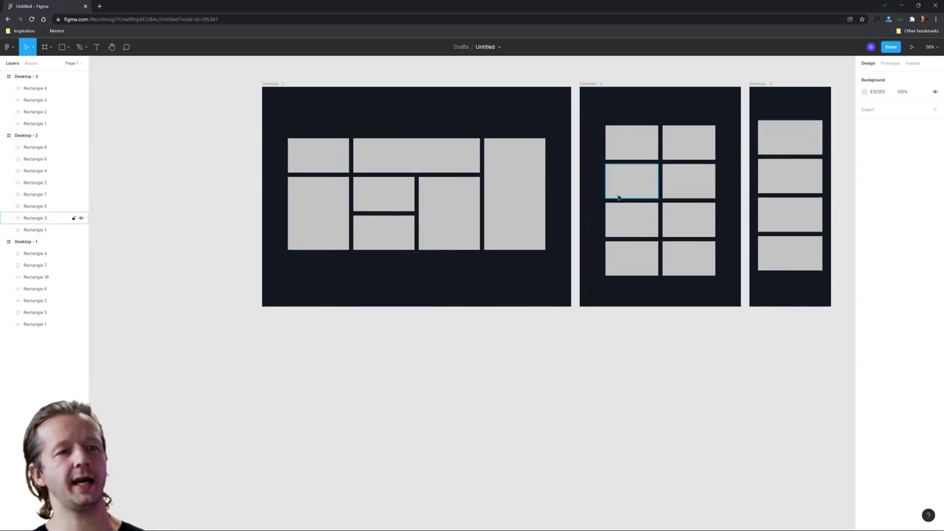
pyautogui.moveTo(632, 343); pyautogui.dragTo(555, 384)
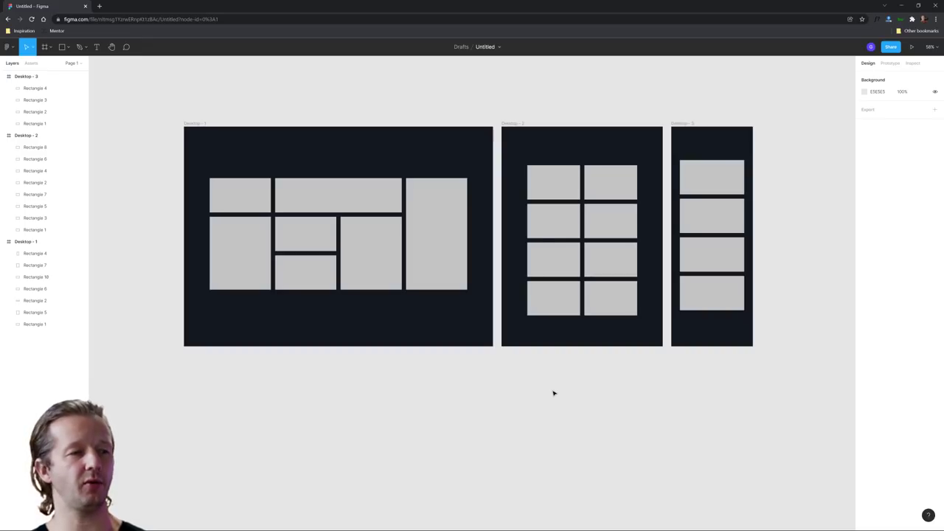
pyautogui.moveTo(372, 529)
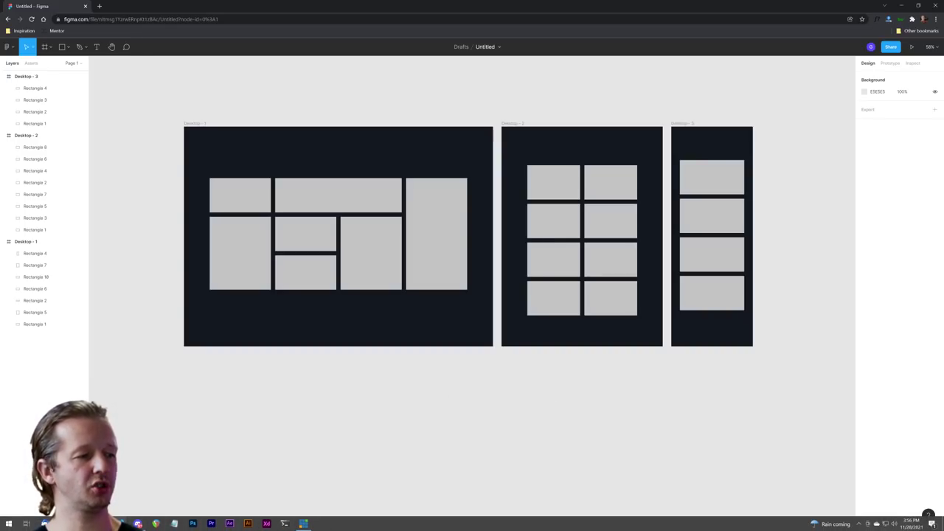
# Expand the '!' HTML boilerplate in index.html and remove the duplicate block
pyautogui.moveTo(158, 524)
pyautogui.click(159, 487)
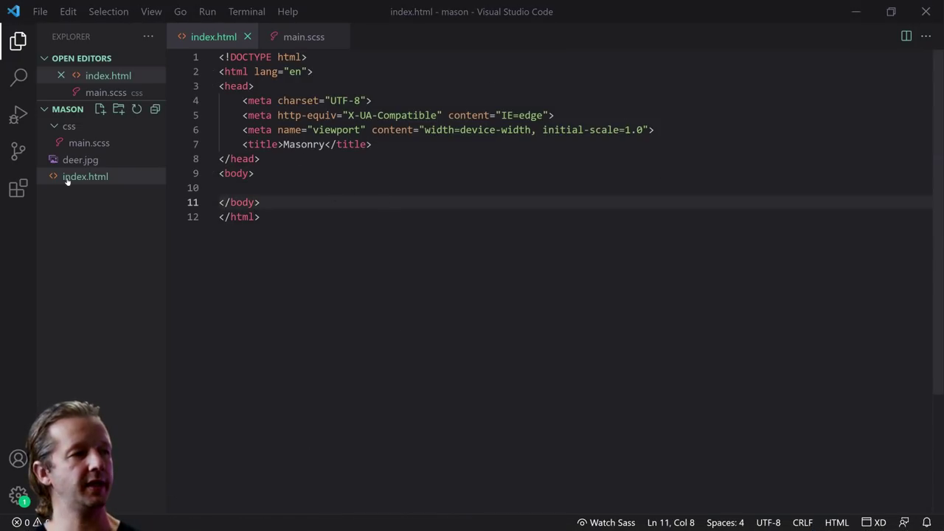
pyautogui.click(303, 187)
pyautogui.click(335, 276)
pyautogui.press('Return')
pyautogui.press('Return')
pyautogui.press('Return')
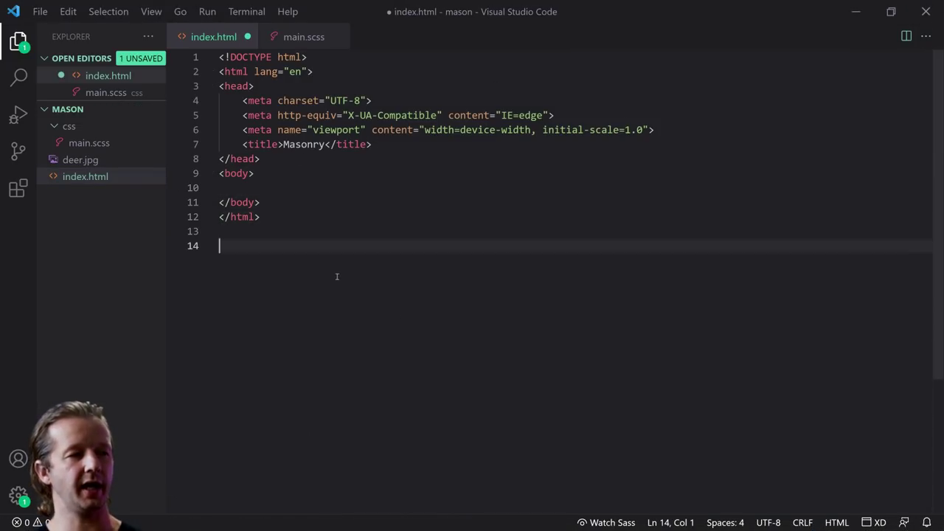
pyautogui.write('!')
pyautogui.press('Tab')
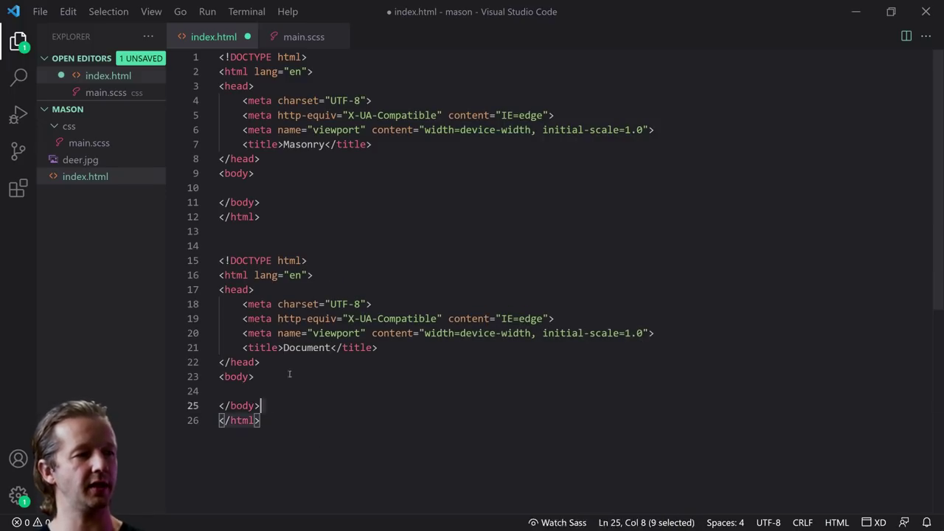
pyautogui.moveTo(295, 435); pyautogui.dragTo(221, 231)
pyautogui.press('BackSpace')
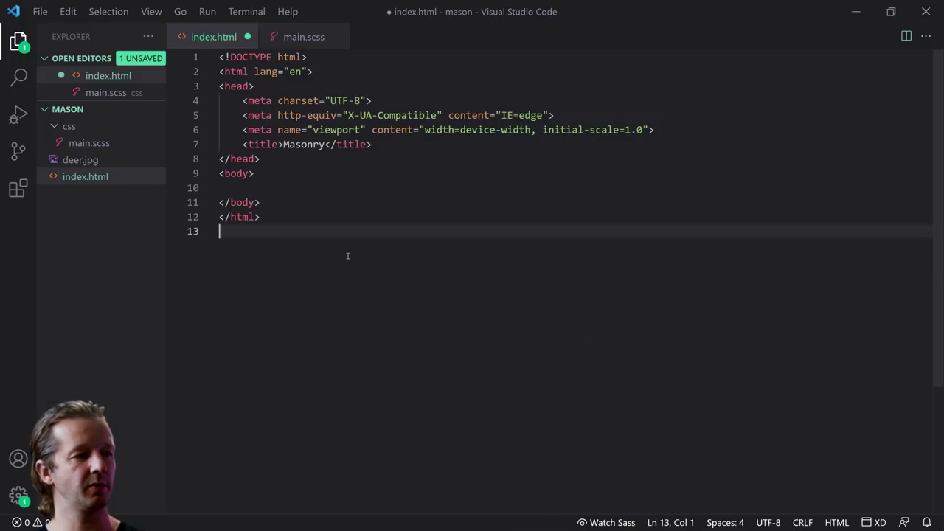
# Start Watch Sass on main.scss so main.css and main.css.map are generated
pyautogui.click(85, 143)
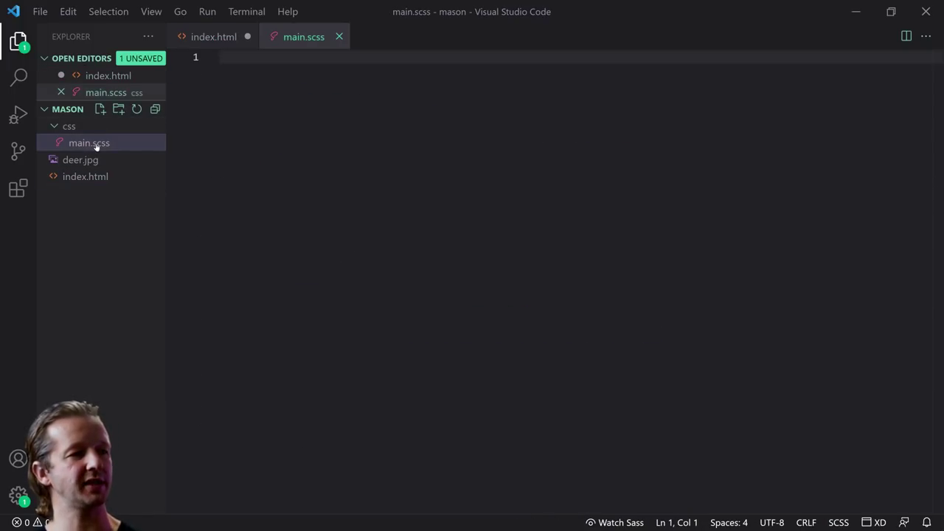
pyautogui.click(618, 522)
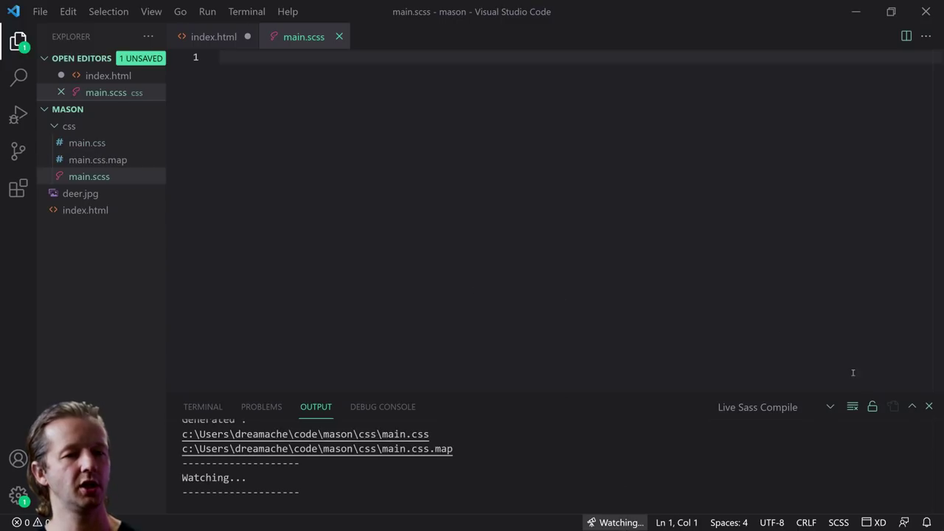
pyautogui.click(928, 406)
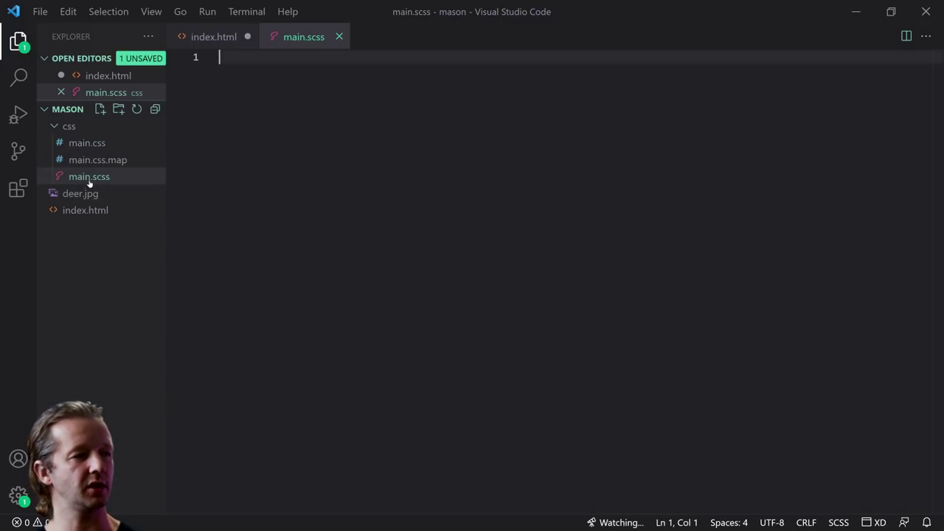
pyautogui.click(95, 211)
# Serve index.html with Live Server on port 5500 and dock the browser on the right
pyautogui.rightClick(98, 214)
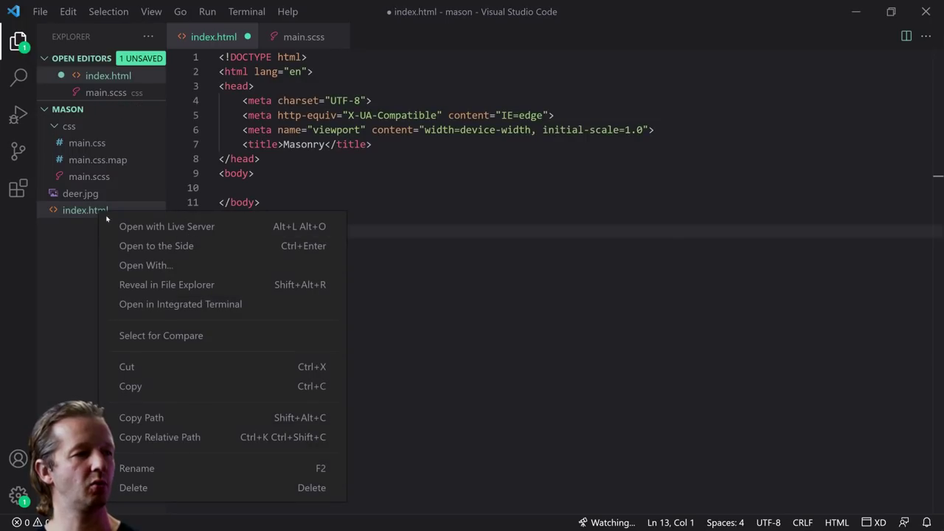
pyautogui.click(134, 230)
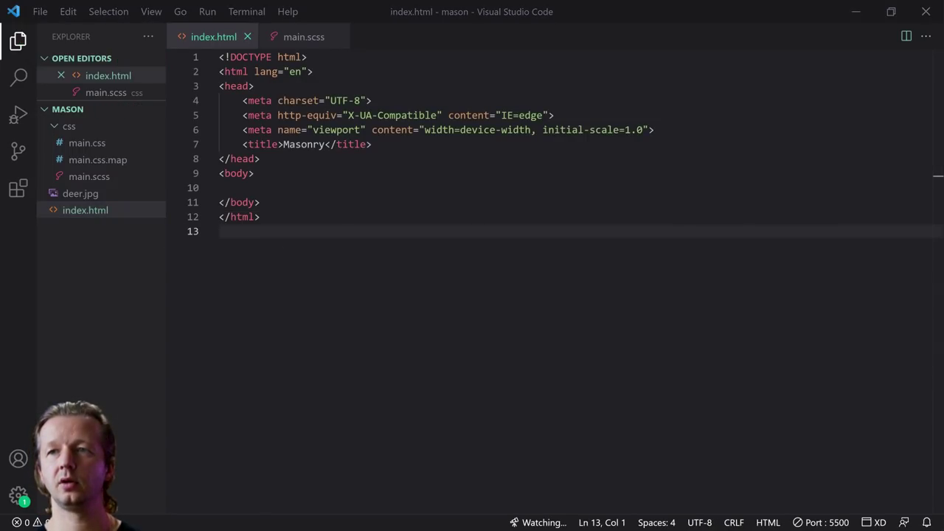
pyautogui.moveTo(904, 141); pyautogui.dragTo(468, 16)
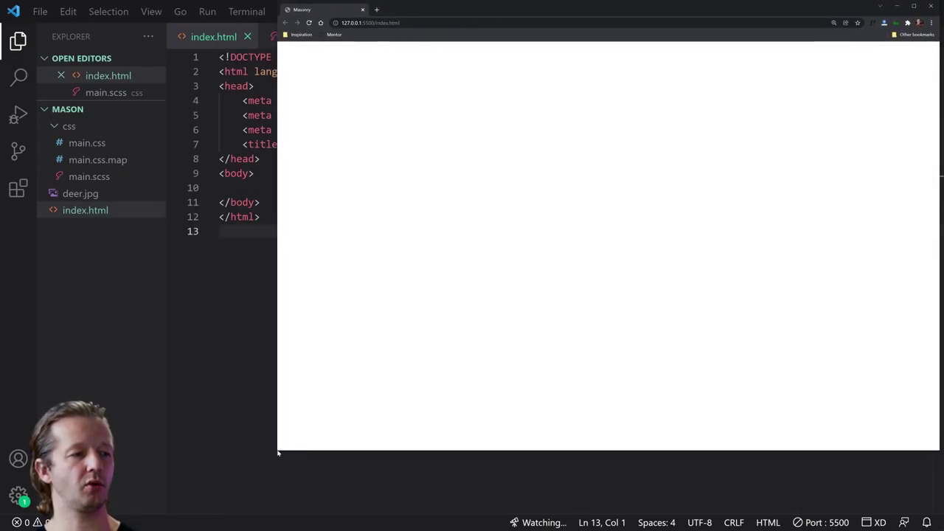
pyautogui.moveTo(277, 450); pyautogui.dragTo(691, 510)
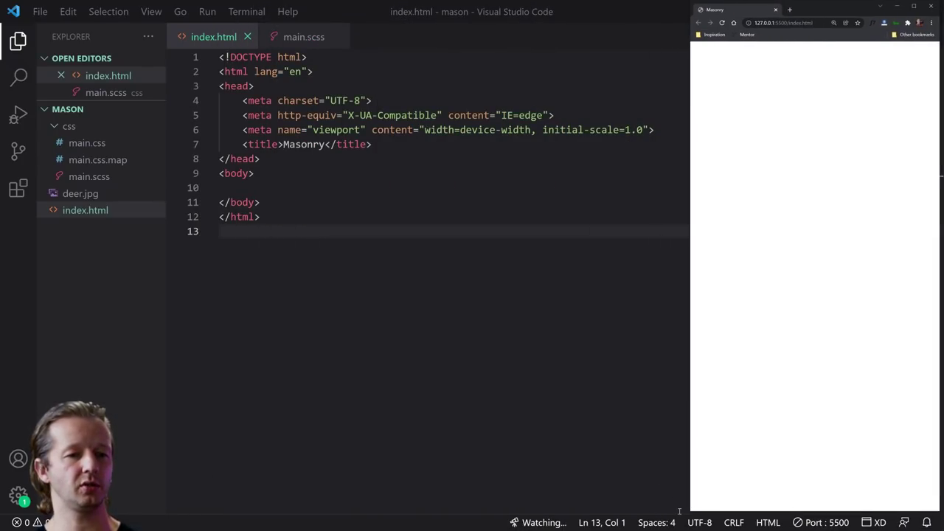
pyautogui.click(310, 36)
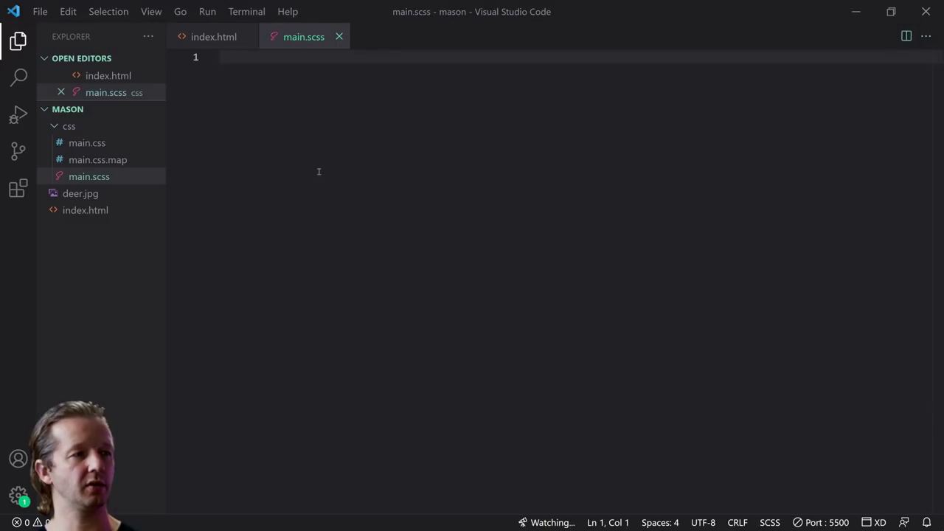
pyautogui.moveTo(123, 517)
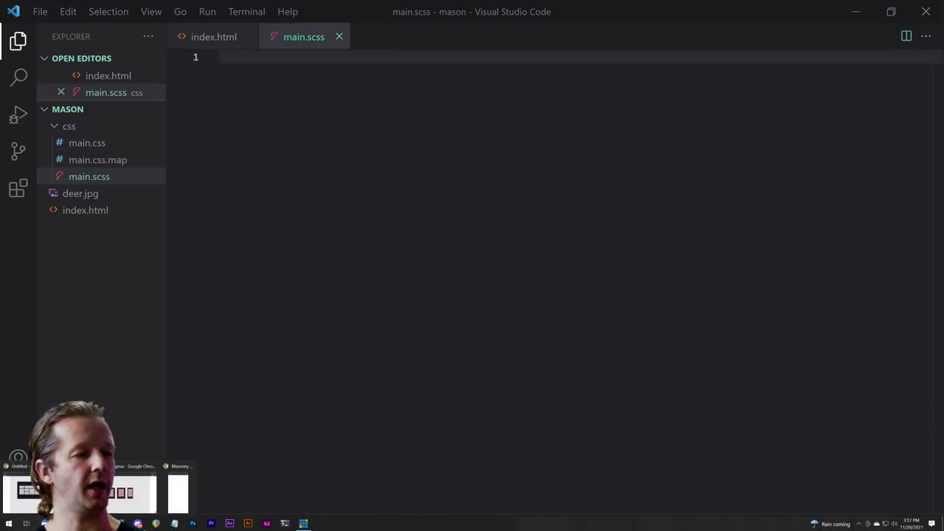
pyautogui.click(150, 480)
pyautogui.keyDown('ctrl'); pyautogui.scroll(5, 792, 161); pyautogui.keyUp('ctrl')
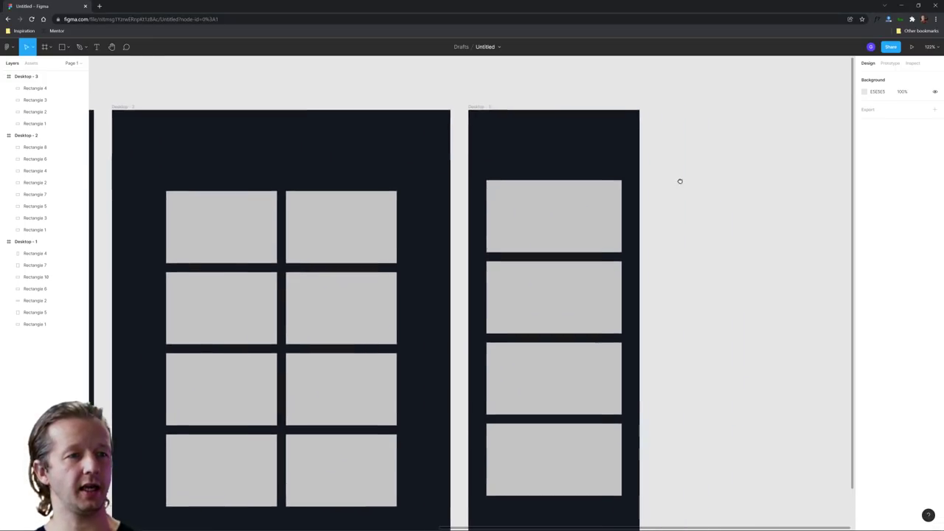
pyautogui.keyDown('ctrl'); pyautogui.scroll(-4, 467, 327); pyautogui.keyUp('ctrl')
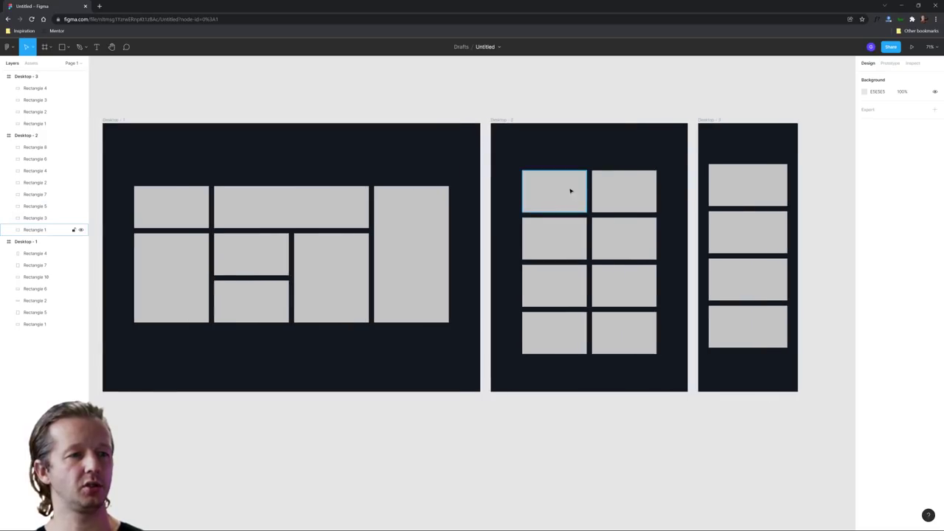
pyautogui.moveTo(447, 381); pyautogui.dragTo(493, 373)
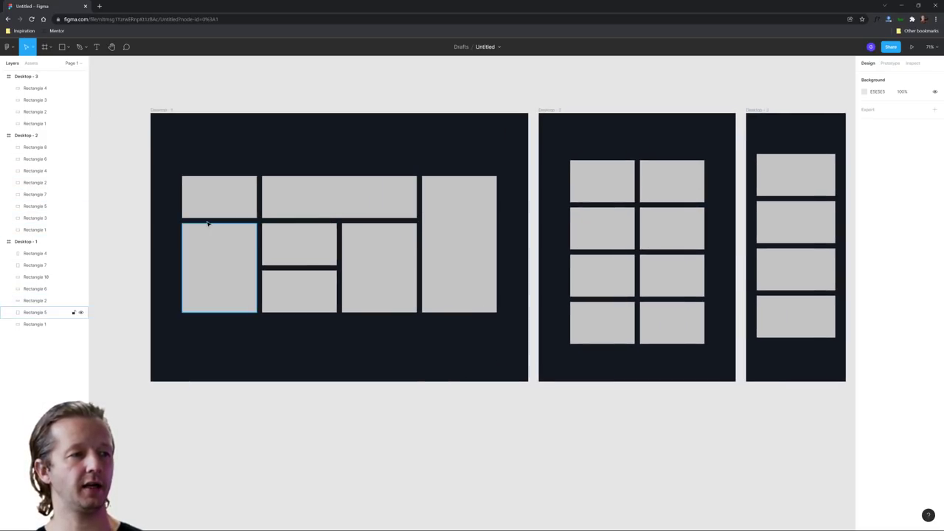
# Add a stylesheet link to css/main.css below the title in index.html
pyautogui.click(901, 6)
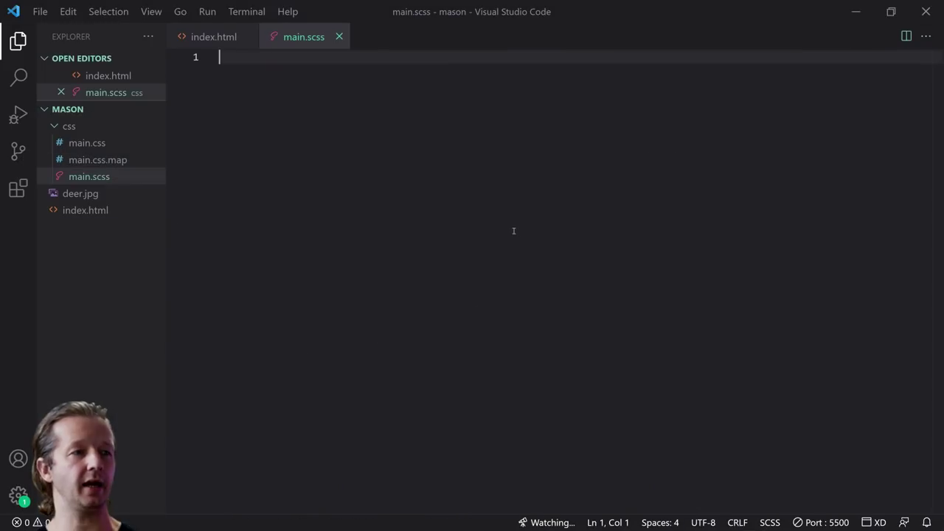
pyautogui.click(216, 37)
pyautogui.click(373, 143)
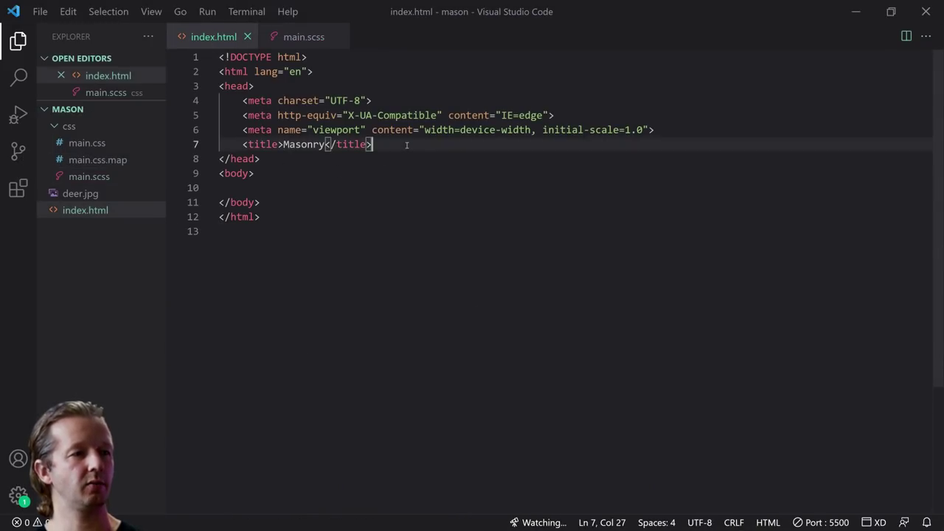
pyautogui.press('Return')
pyautogui.write('lin')
pyautogui.press('Tab')
pyautogui.write('css/main.css')
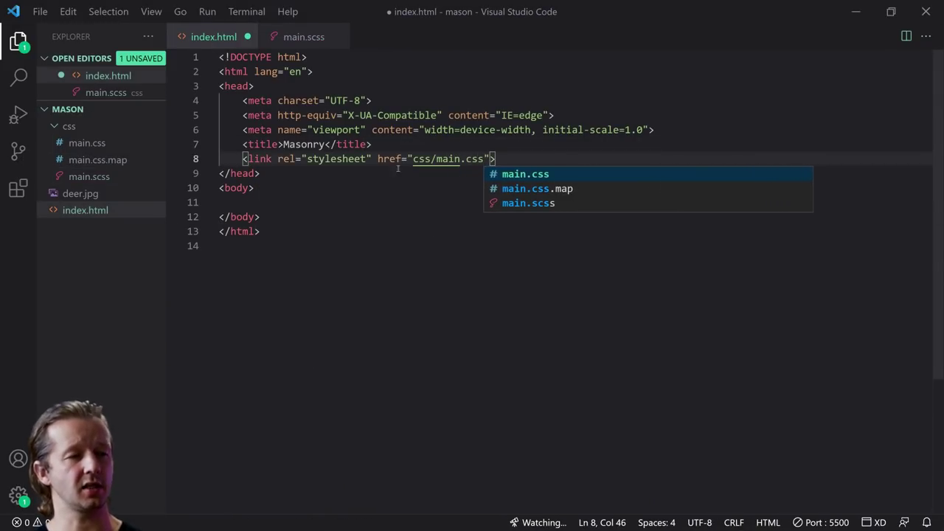
pyautogui.click(385, 210)
# Add blank lines inside the body of index.html and save it
pyautogui.click(386, 200)
pyautogui.hotkey('ctrl', 's')
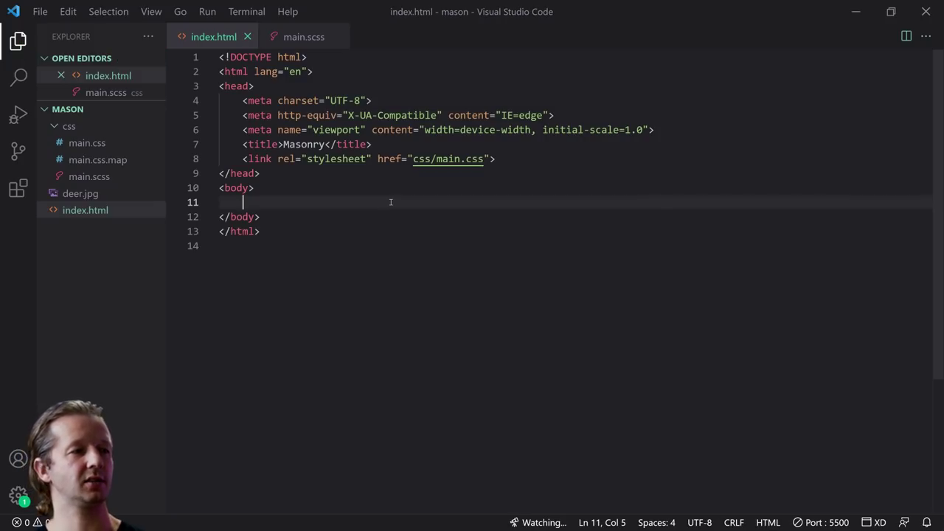
pyautogui.press('Return')
pyautogui.press('Return')
pyautogui.press('Up')
pyautogui.press('Tab')
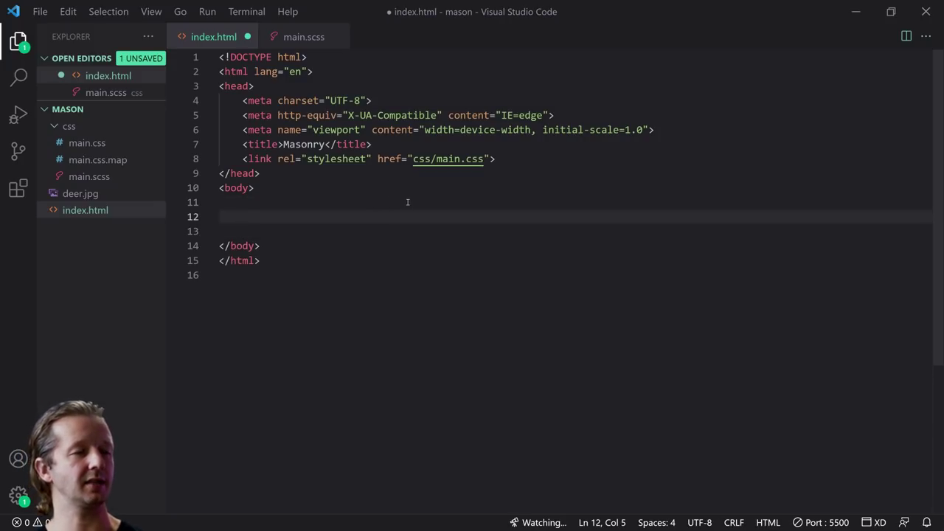
pyautogui.hotkey('ctrl', 's')
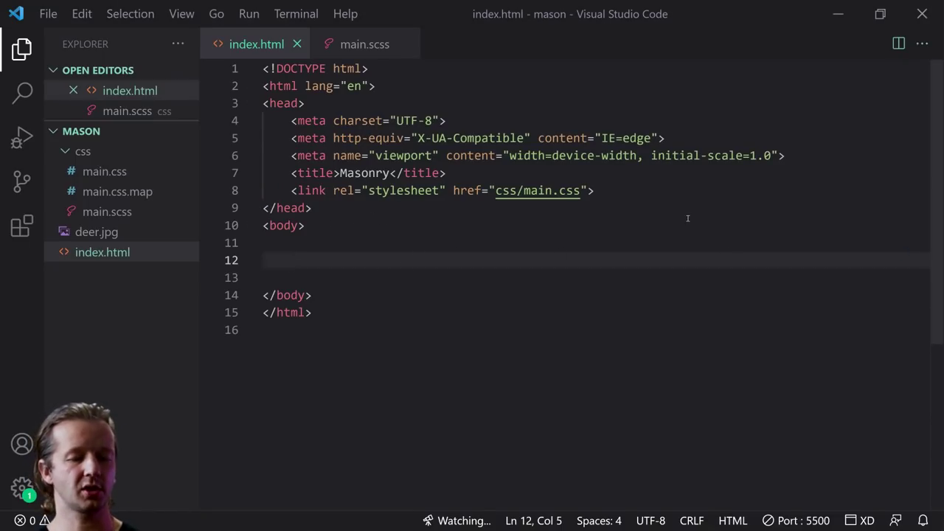
# Create a .container div holding an img tag with src deer.jpg
pyautogui.write('.container')
pyautogui.press('Tab')
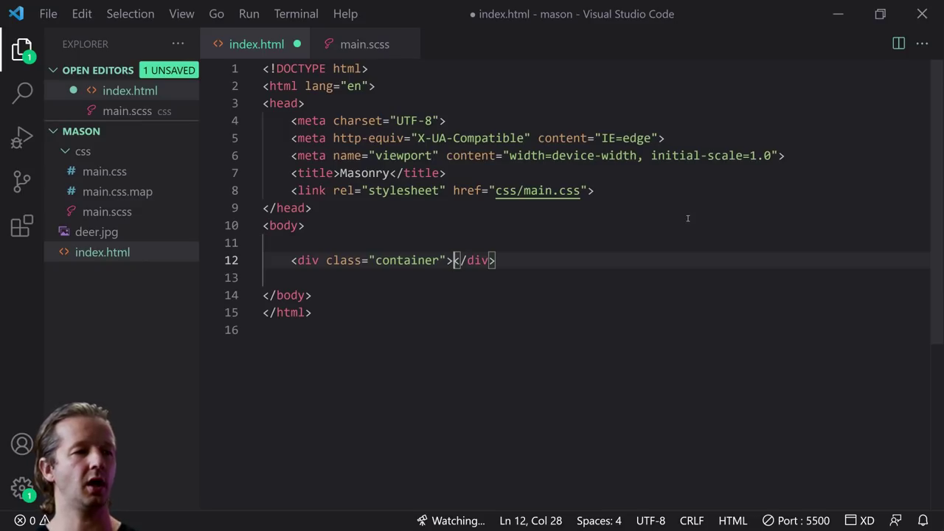
pyautogui.press('Return')
pyautogui.write('img')
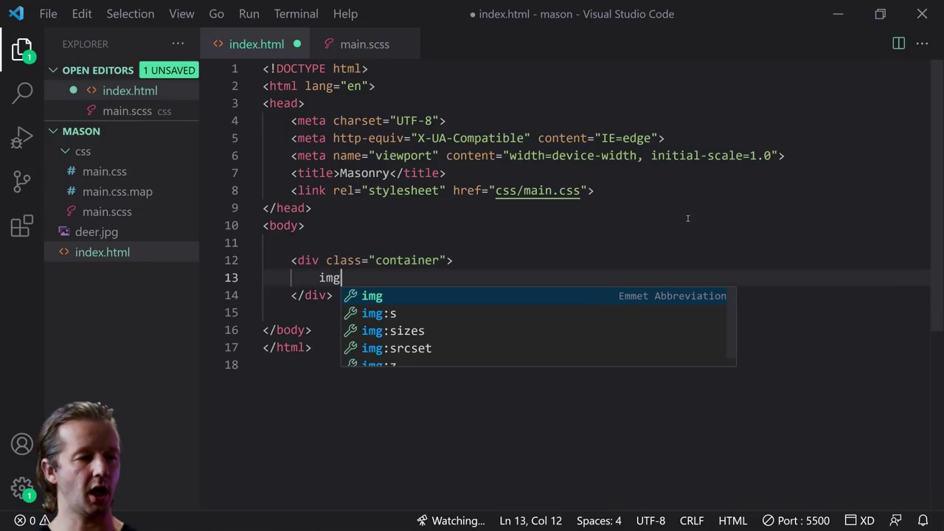
pyautogui.press('Tab')
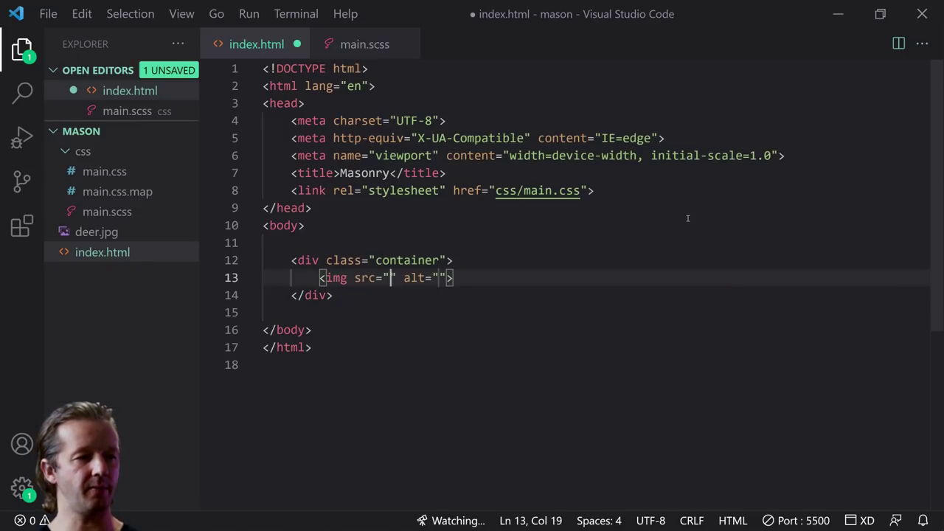
pyautogui.write('deer.jpg')
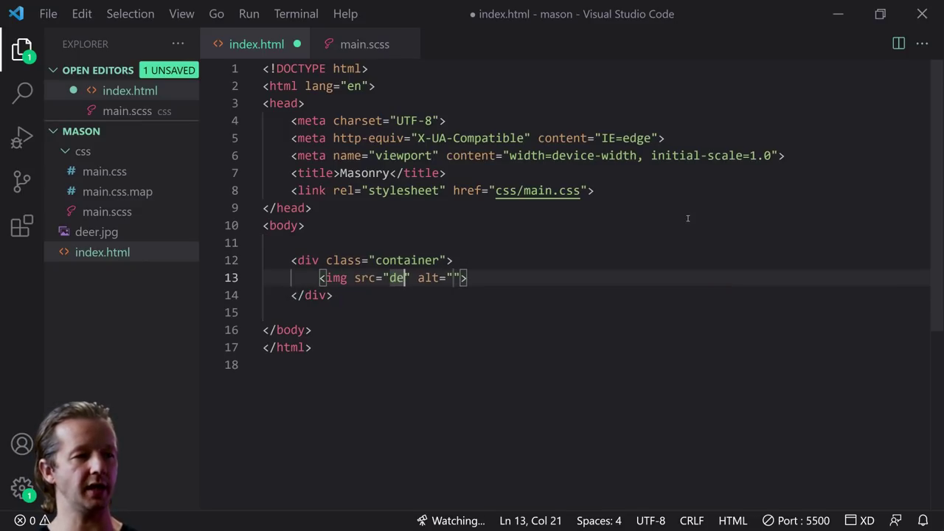
pyautogui.click(686, 242)
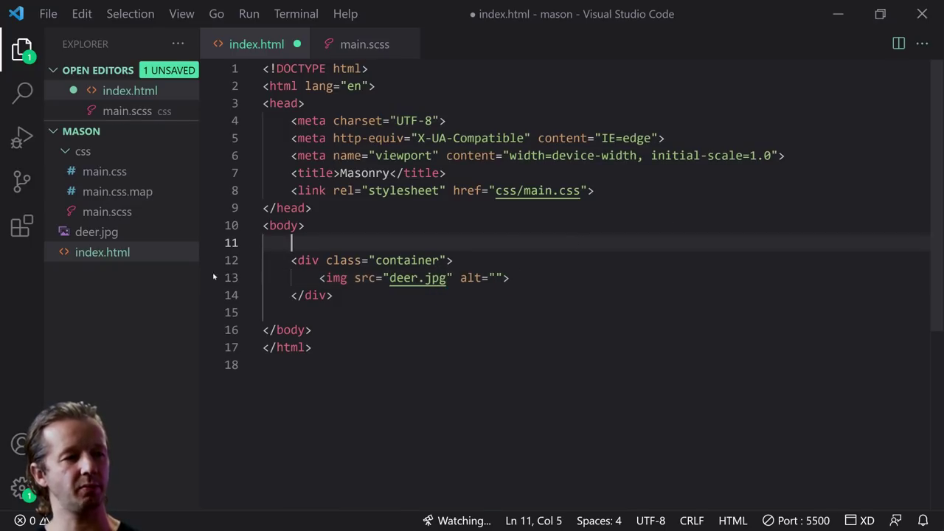
pyautogui.click(97, 239)
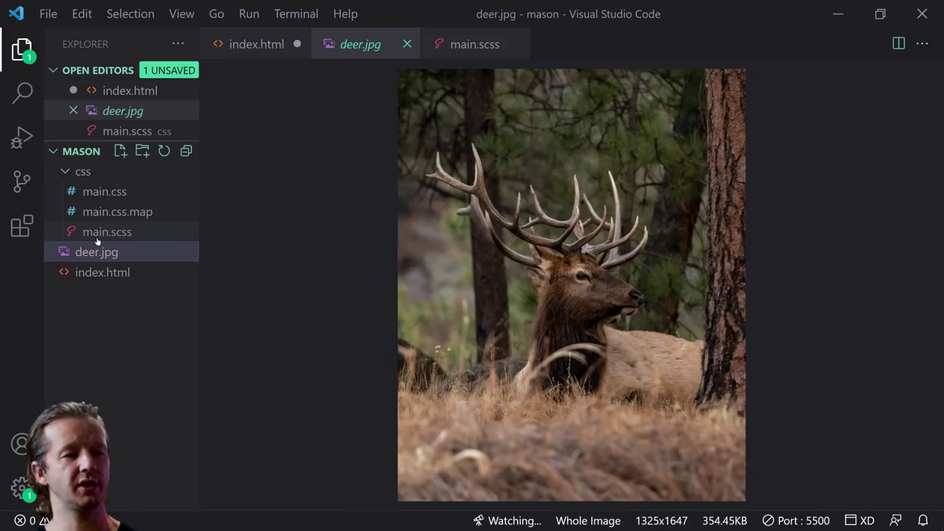
pyautogui.click(114, 272)
# Give the image alt text 'deer', duplicate it to seven images, and save
pyautogui.click(488, 262)
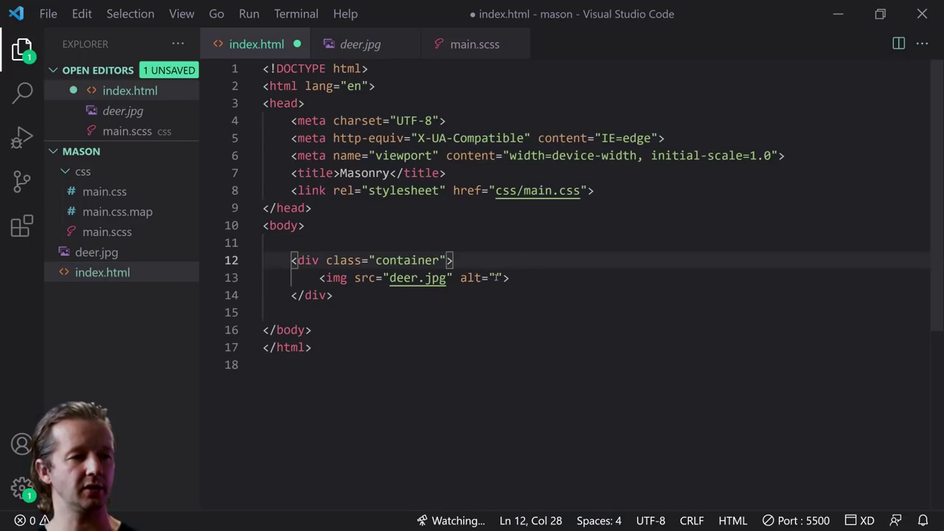
pyautogui.click(496, 277)
pyautogui.write('deer')
pyautogui.click(617, 288)
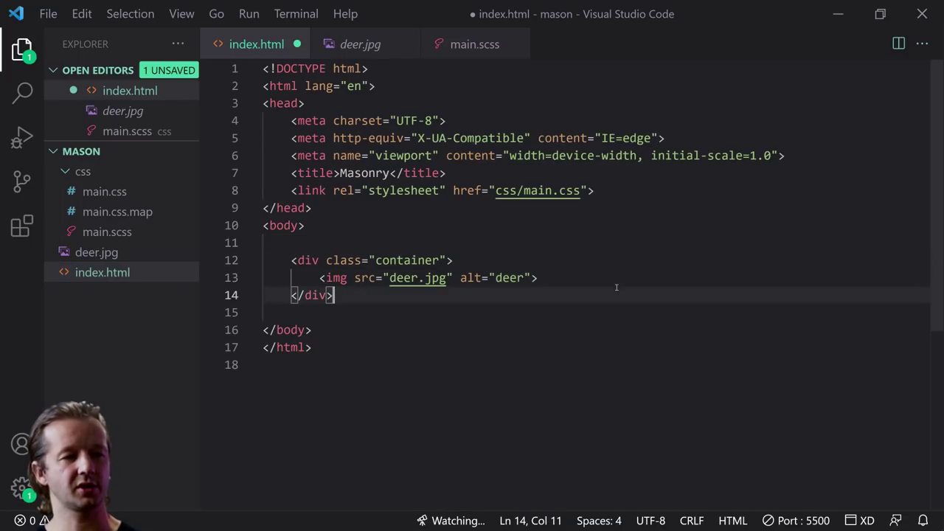
pyautogui.click(624, 279)
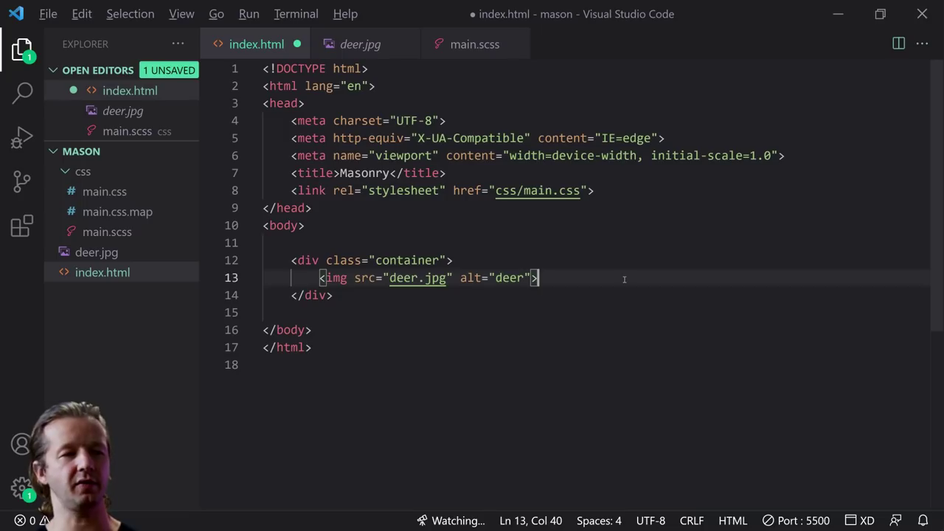
pyautogui.hotkey('shift', 'alt', 'Down')
pyautogui.hotkey('shift', 'alt', 'Down')
pyautogui.hotkey('shift', 'alt', 'Down')
pyautogui.hotkey('shift', 'alt', 'Down')
pyautogui.hotkey('shift', 'alt', 'Down')
pyautogui.hotkey('shift', 'alt', 'Down')
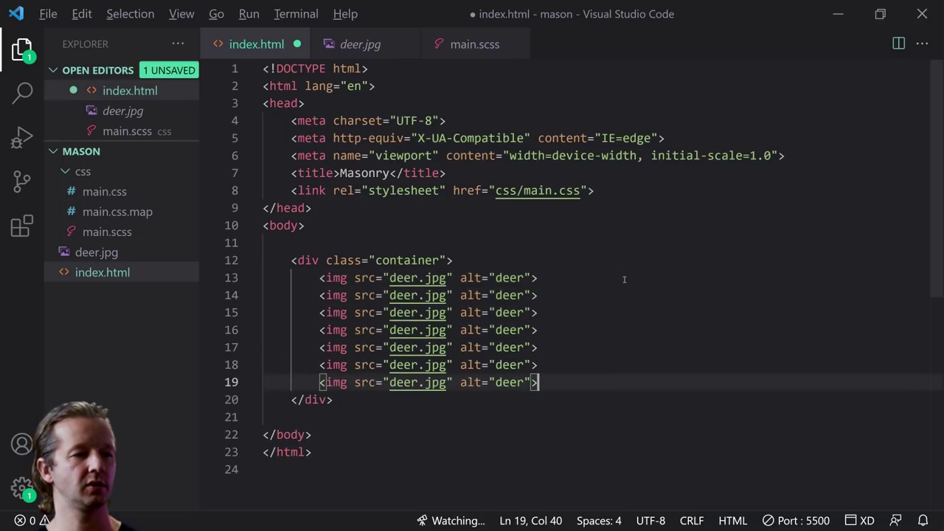
pyautogui.click(624, 279)
pyautogui.hotkey('ctrl', 's')
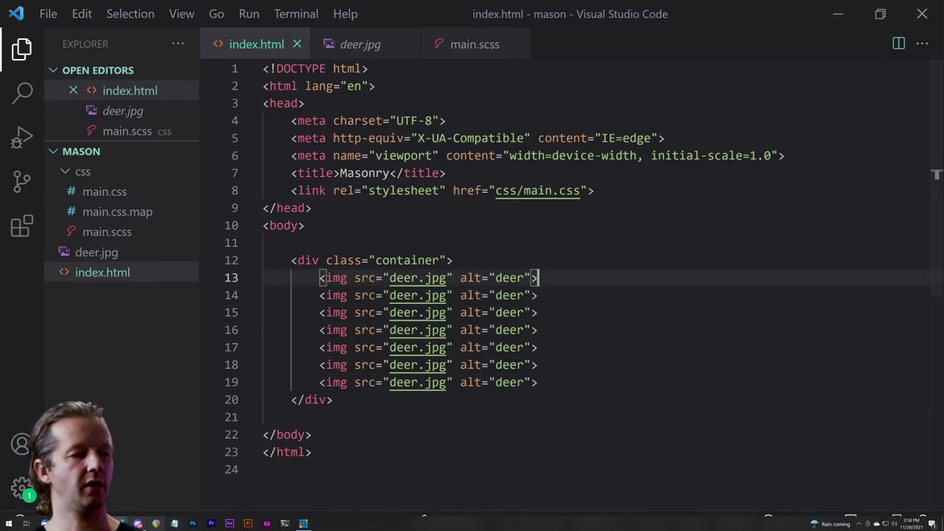
# Check the seven deer images on the Masonry page in the browser
pyautogui.moveTo(138, 516)
pyautogui.click(177, 493)
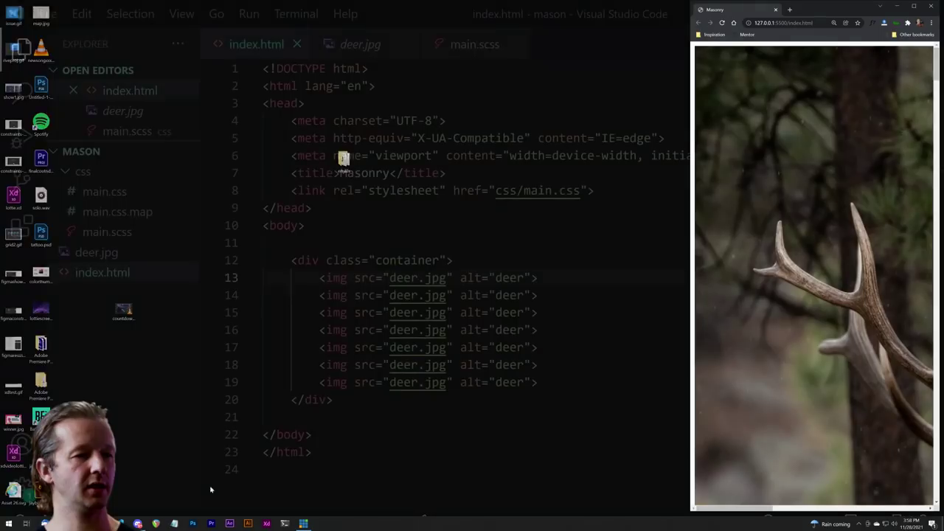
pyautogui.scroll(-5, 826, 310)
pyautogui.scroll(-15, 827, 314)
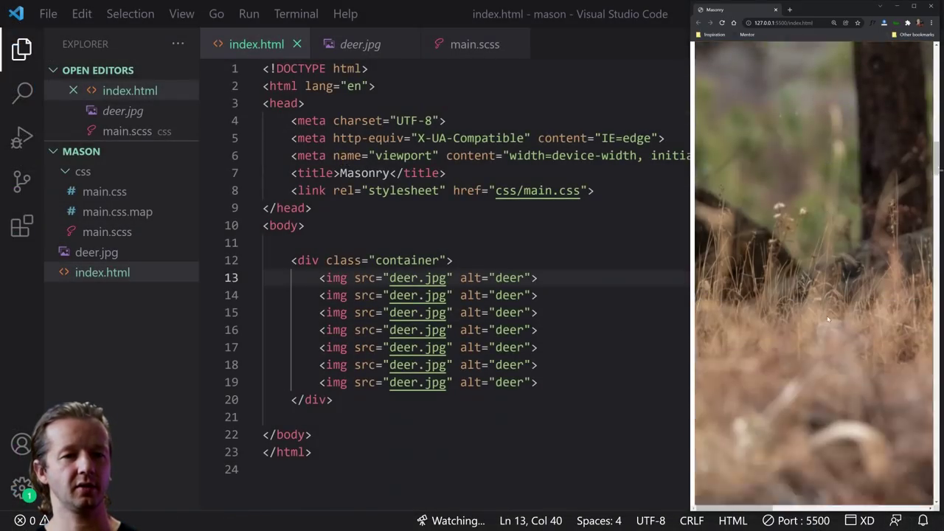
pyautogui.scroll(-8, 827, 316)
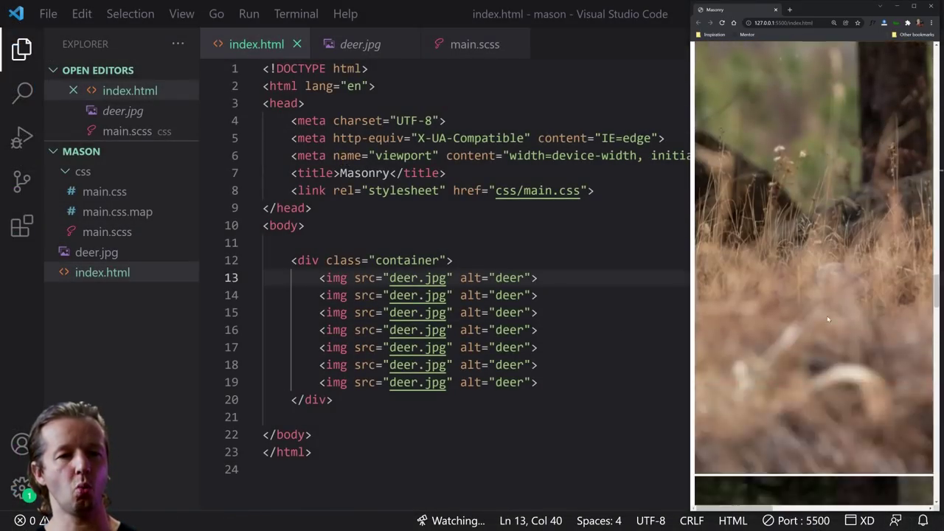
pyautogui.click(539, 156)
# Close the deer.jpg preview tab, leaving the empty main.scss active
pyautogui.click(472, 50)
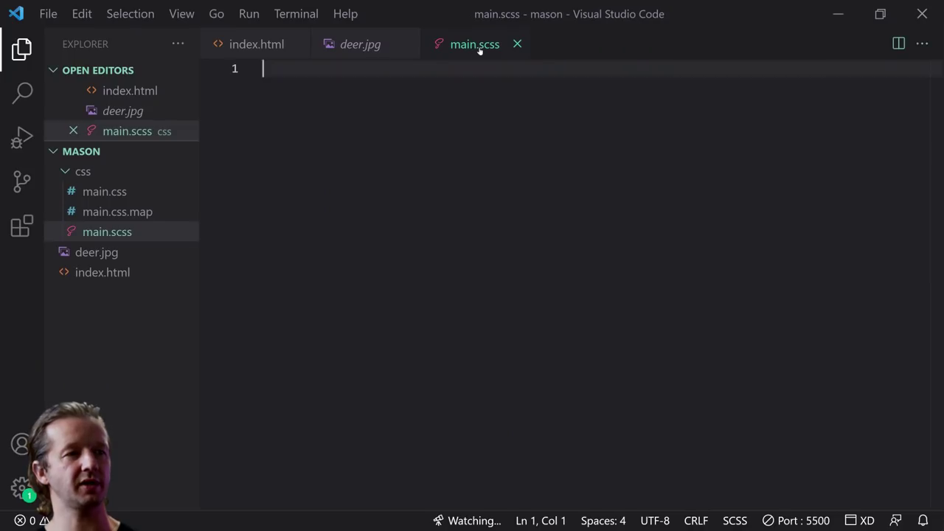
pyautogui.moveTo(480, 46); pyautogui.dragTo(361, 47)
pyautogui.click(519, 44)
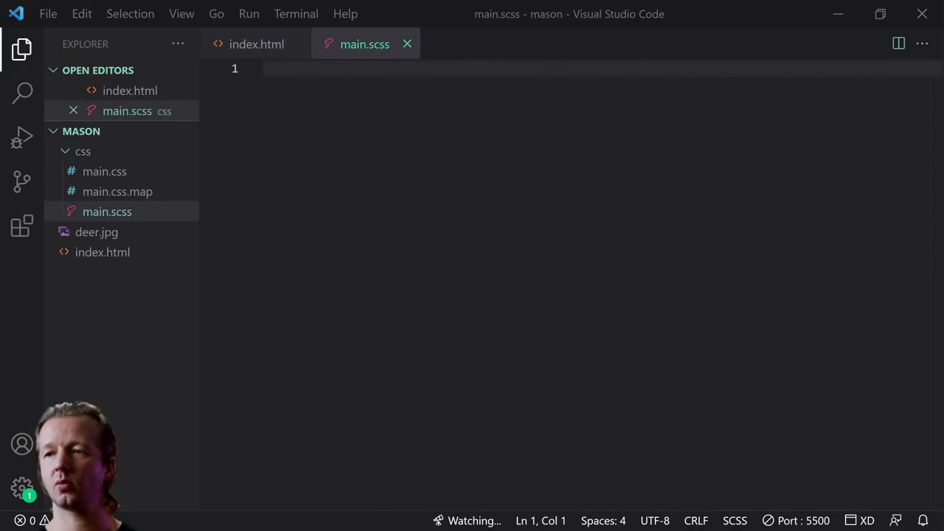
pyautogui.click(398, 198)
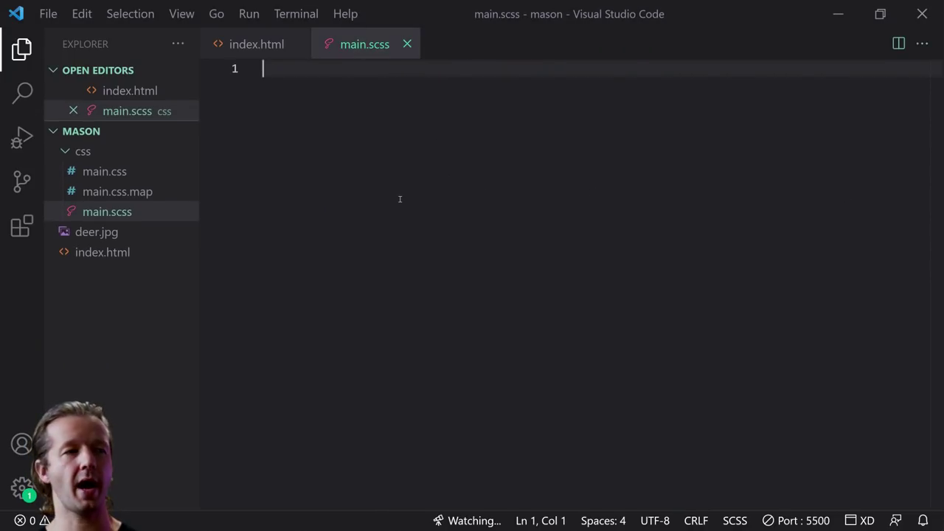
pyautogui.write('f')
pyautogui.press('BackSpace')
# Write body { height: 100vh; display: grid; place-items: center; } in main.scss
pyautogui.write('body {')
pyautogui.press('Return')
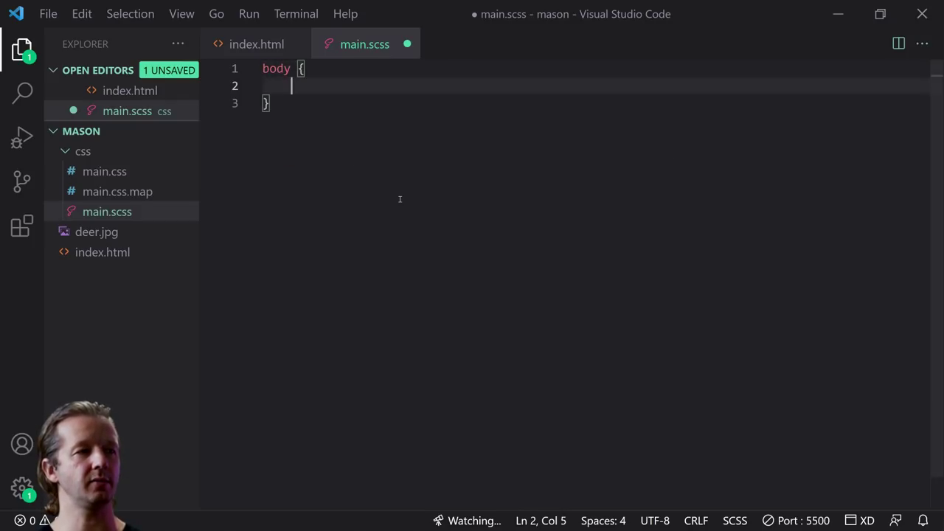
pyautogui.write('hei')
pyautogui.press('Tab')
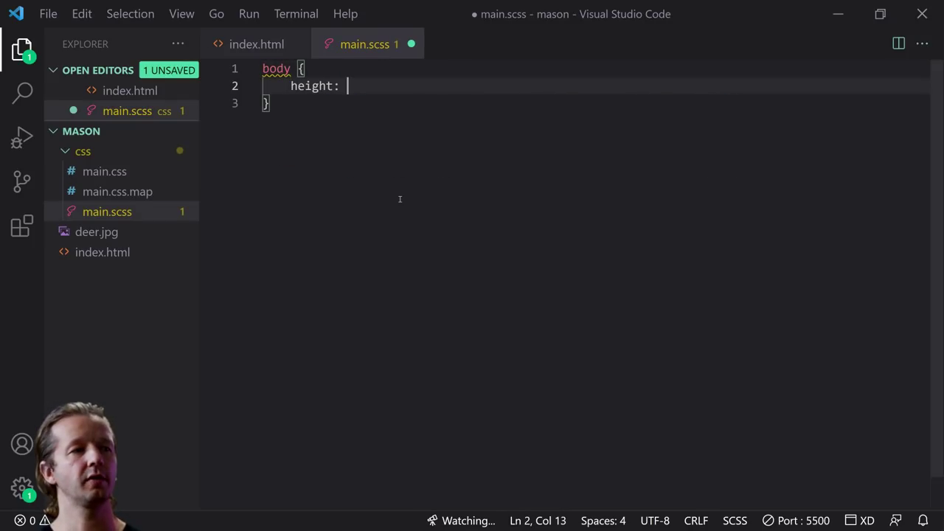
pyautogui.write('100vh;')
pyautogui.press('Return')
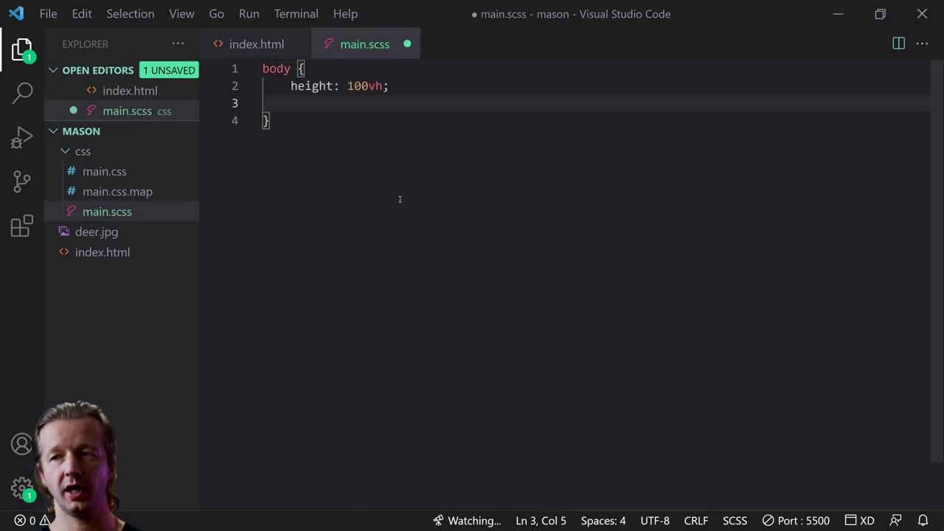
pyautogui.write('display: gri')
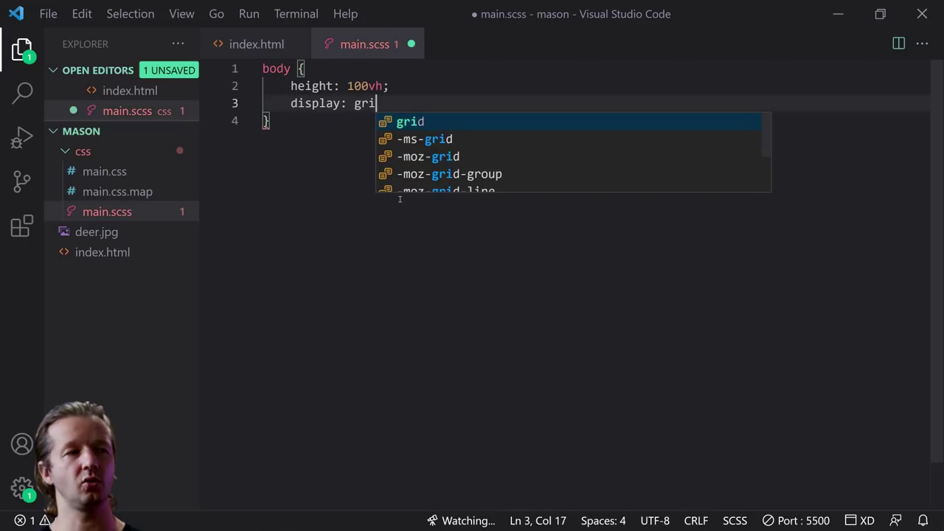
pyautogui.press('Tab')
pyautogui.write(';')
pyautogui.press('Return')
pyautogui.write('place-items')
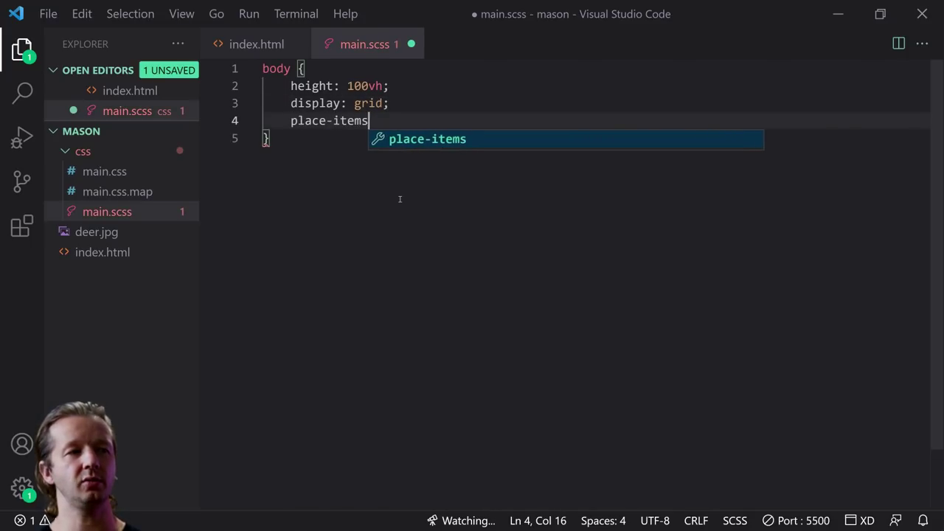
pyautogui.press('Tab')
pyautogui.write('center;')
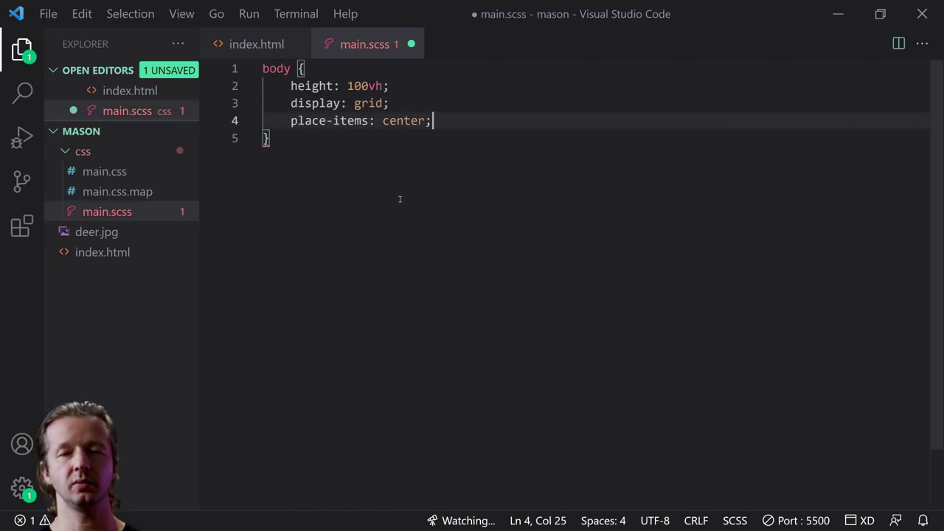
# Review the finished body rule, briefly selecting the display: grid declaration
pyautogui.press('Up')
pyautogui.press('Up')
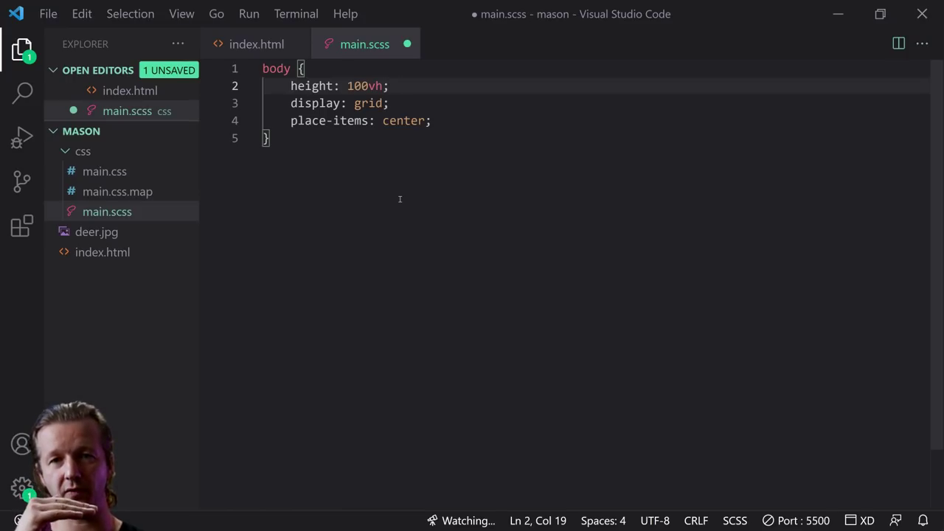
pyautogui.click(481, 133)
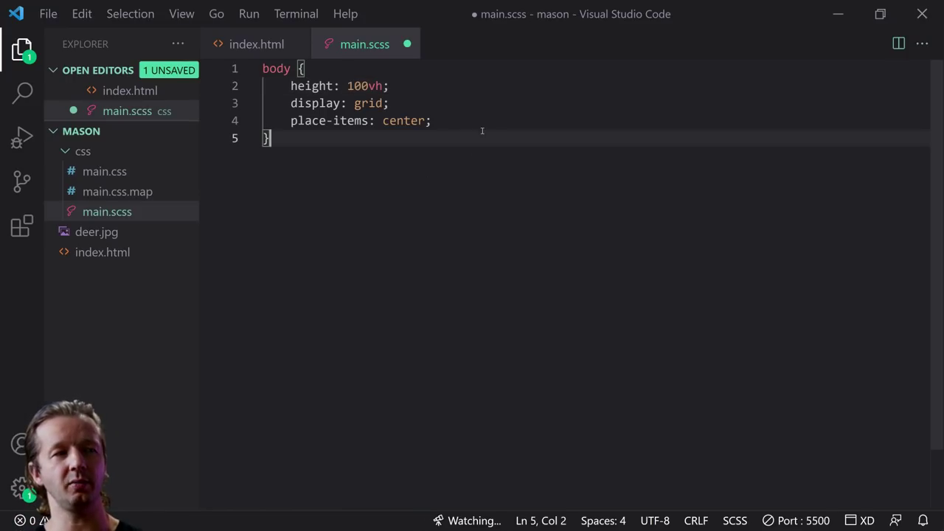
pyautogui.click(466, 122)
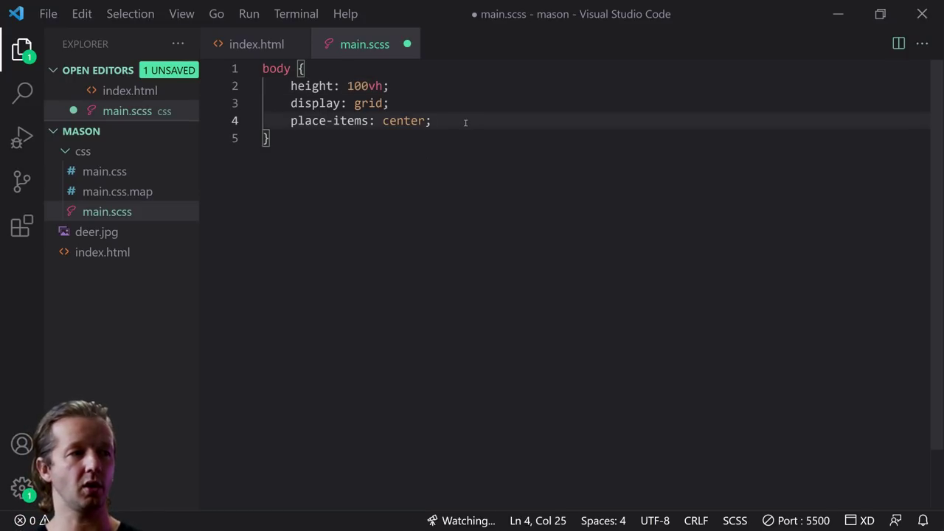
pyautogui.moveTo(292, 103)
pyautogui.mouseDown()
pyautogui.moveTo(428, 102)
pyautogui.moveTo(459, 121)
pyautogui.moveTo(371, 120)
pyautogui.moveTo(292, 104)
pyautogui.mouseUp()
pyautogui.click(473, 133)
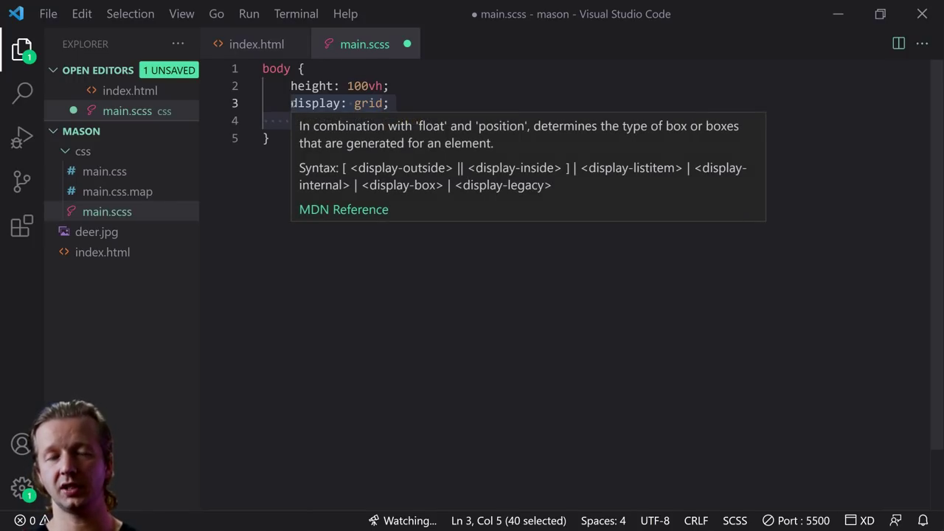
# Review the container of seven images and the body tag in index.html
pyautogui.click(258, 43)
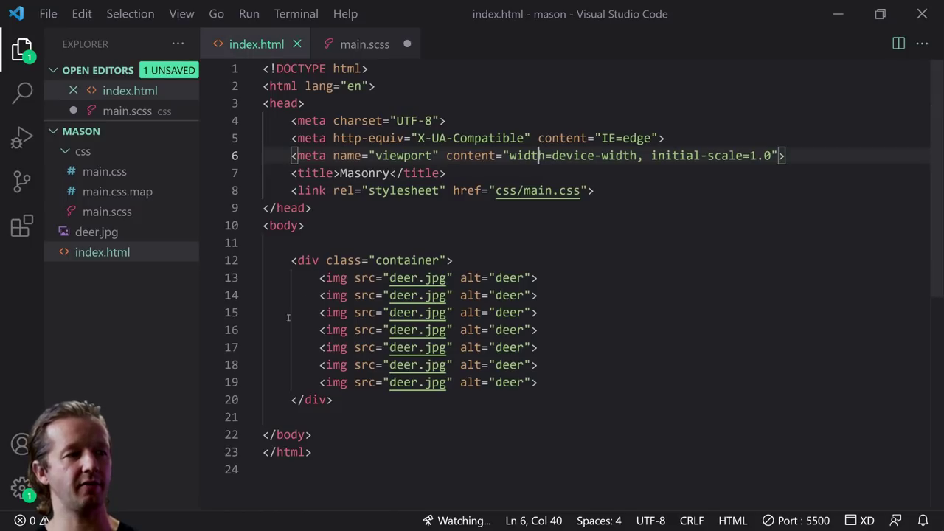
pyautogui.moveTo(284, 259); pyautogui.dragTo(443, 402)
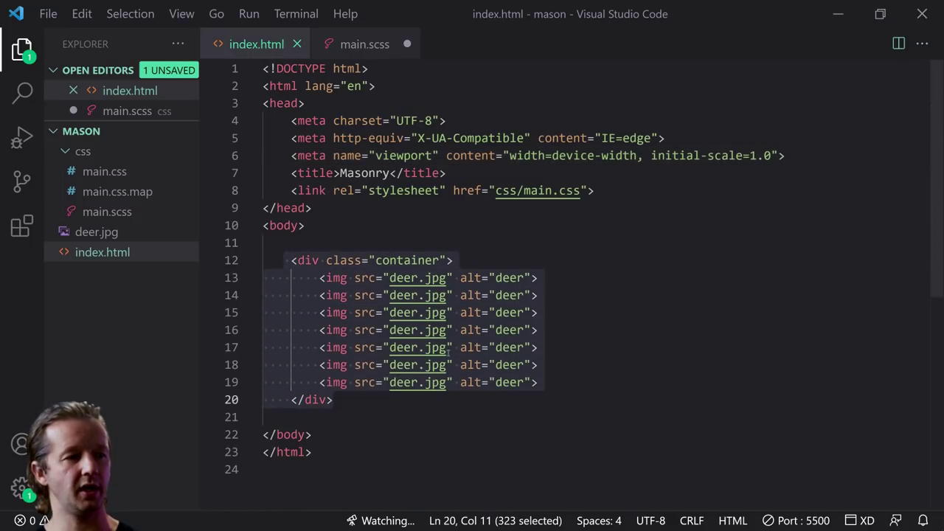
pyautogui.click(404, 260)
pyautogui.click(332, 229)
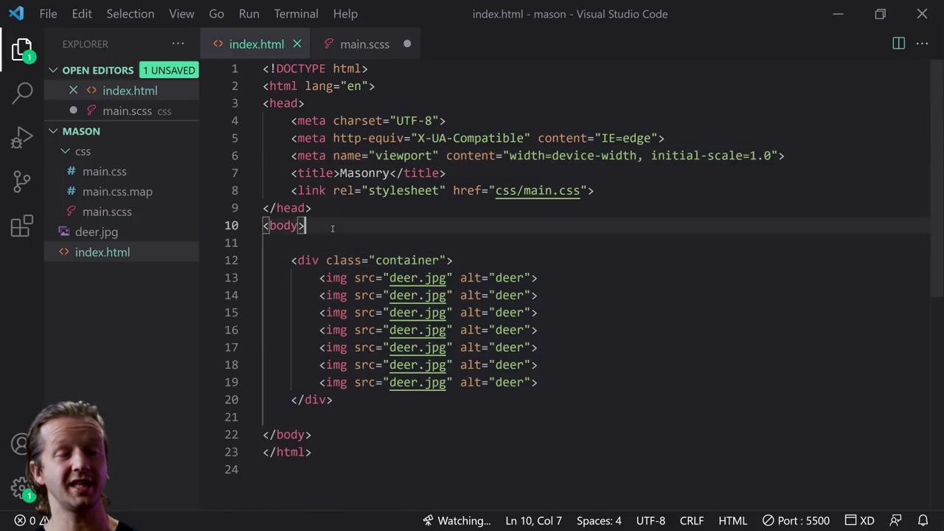
pyautogui.hotkey('shift', 'Home')
pyautogui.press('End')
# Add a background: white; declaration to the body rule in main.scss
pyautogui.click(380, 45)
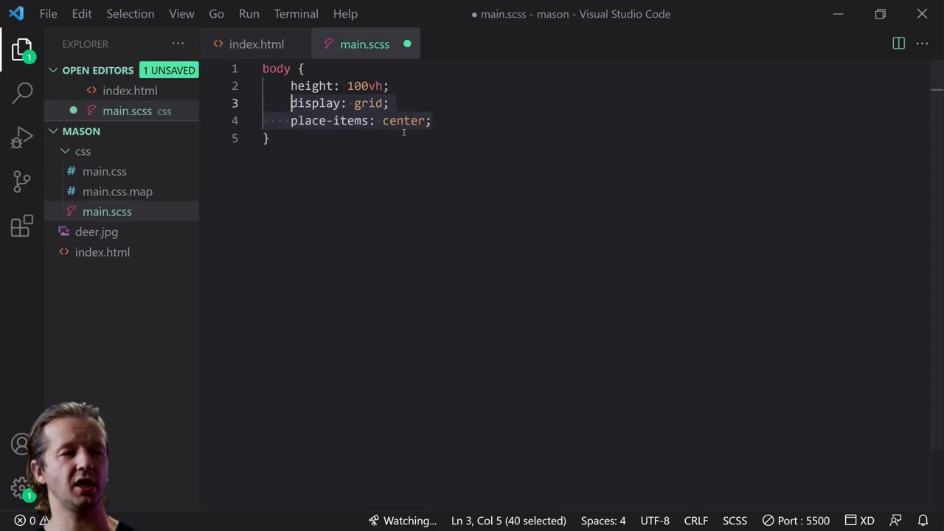
pyautogui.click(483, 125)
pyautogui.press('Return')
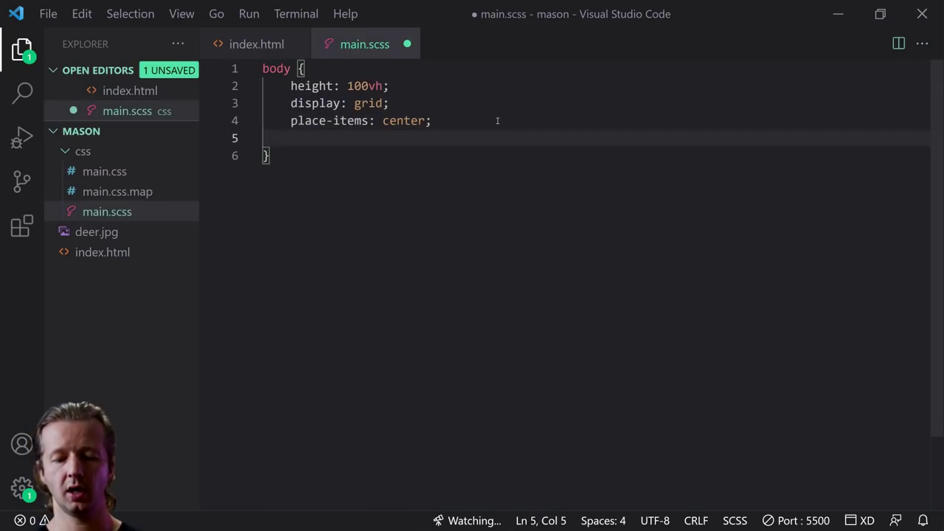
pyautogui.write('backgrou')
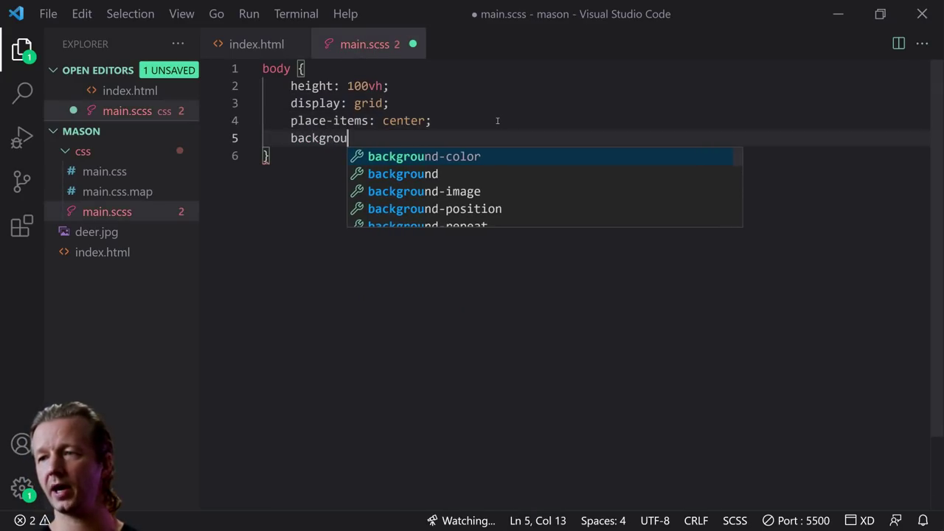
pyautogui.press('BackSpace')
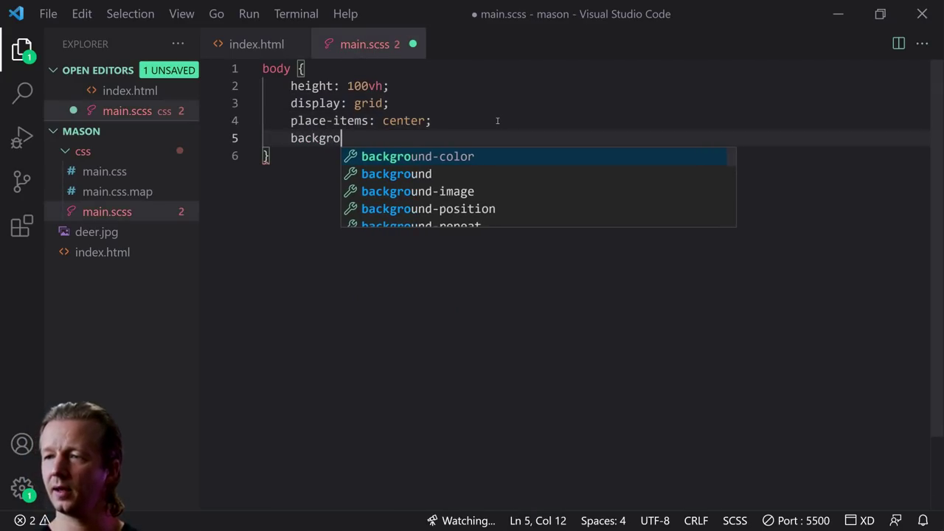
pyautogui.press('BackSpace')
pyautogui.press('BackSpace')
pyautogui.press('BackSpace')
pyautogui.press('BackSpace')
pyautogui.press('BackSpace')
pyautogui.press('BackSpace')
pyautogui.press('BackSpace')
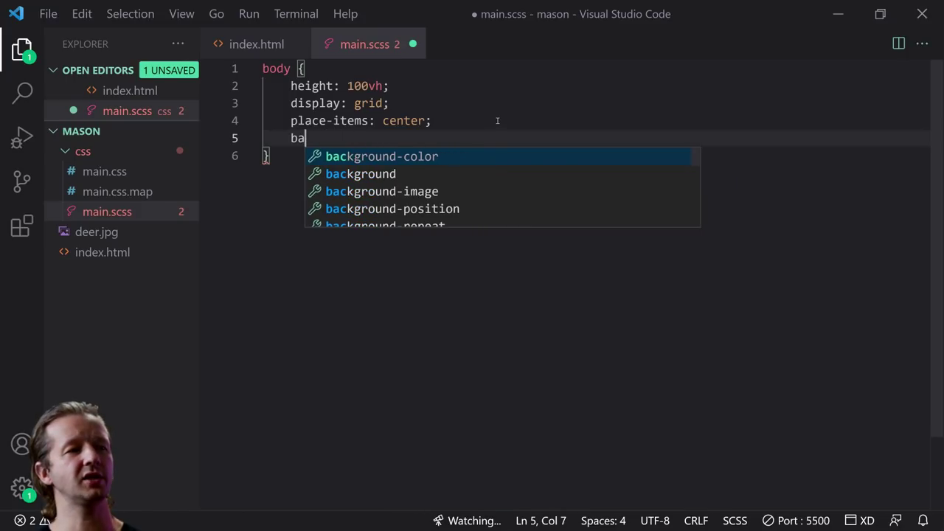
pyautogui.write('background: white;')
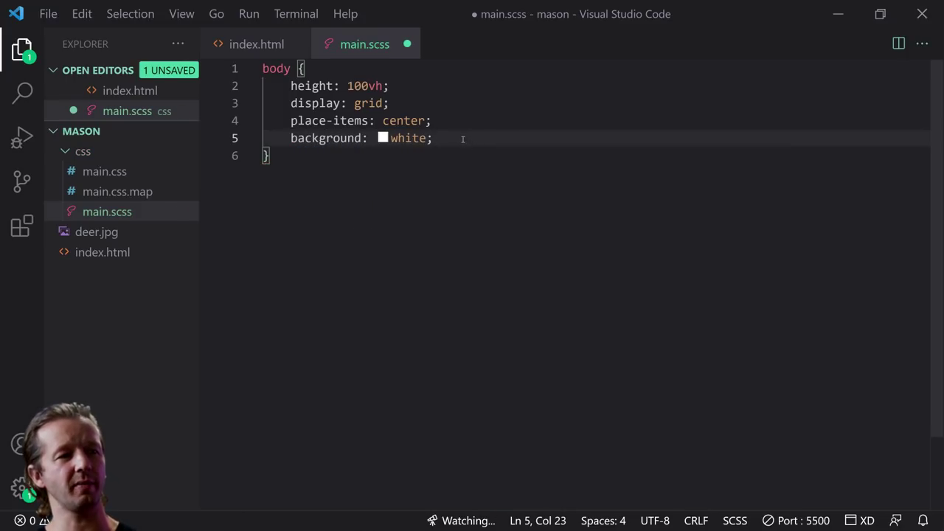
# Delete the background declaration and add blank lines below the body rule
pyautogui.moveTo(460, 137); pyautogui.dragTo(445, 120)
pyautogui.press('BackSpace')
pyautogui.click(326, 134)
pyautogui.press('Return')
pyautogui.press('Return')
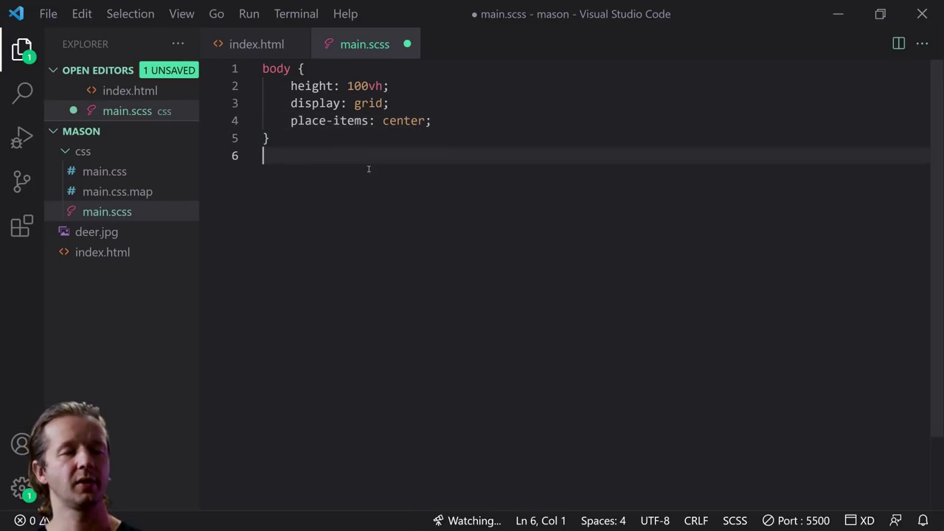